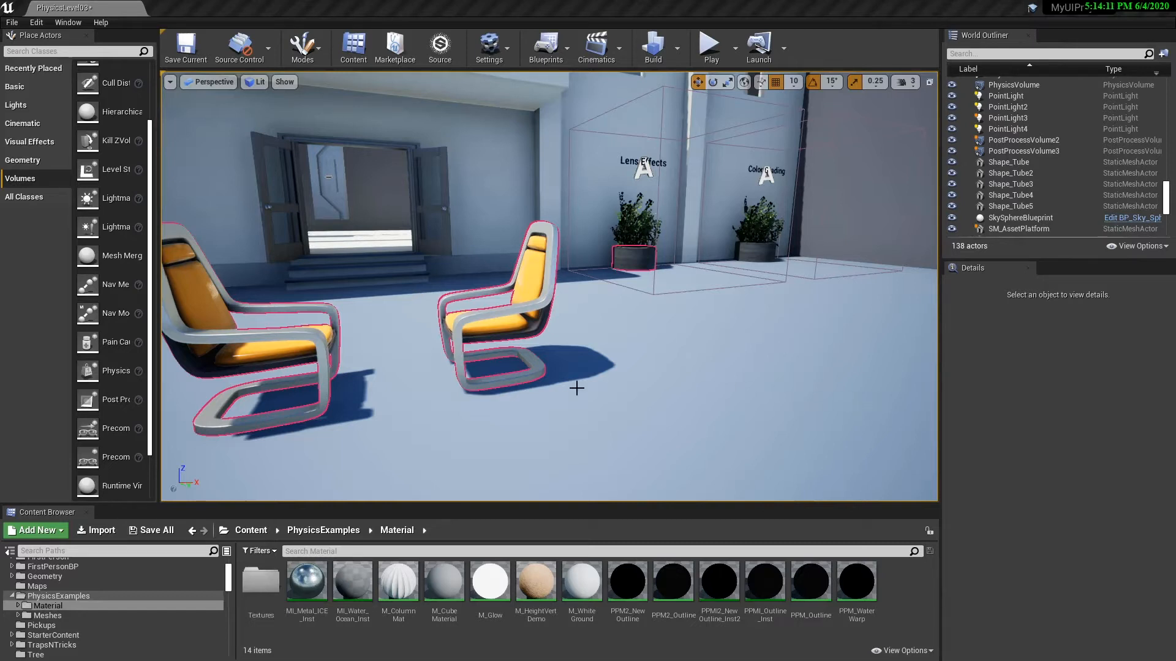
Add a Post Process Volume to the level on the floor beside the chairs and scale it to 1.5 along X.
left_click_drag(129, 406, 767, 377)
key("f")
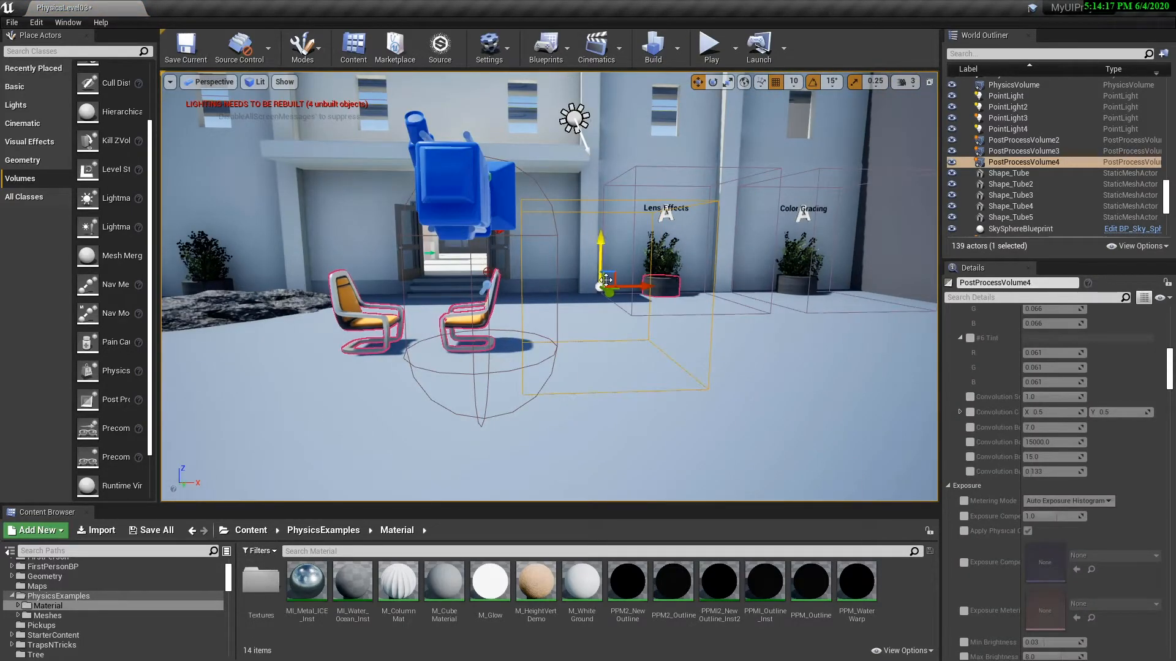
key("r")
left_click_drag(638, 282, 679, 284)
key("w")
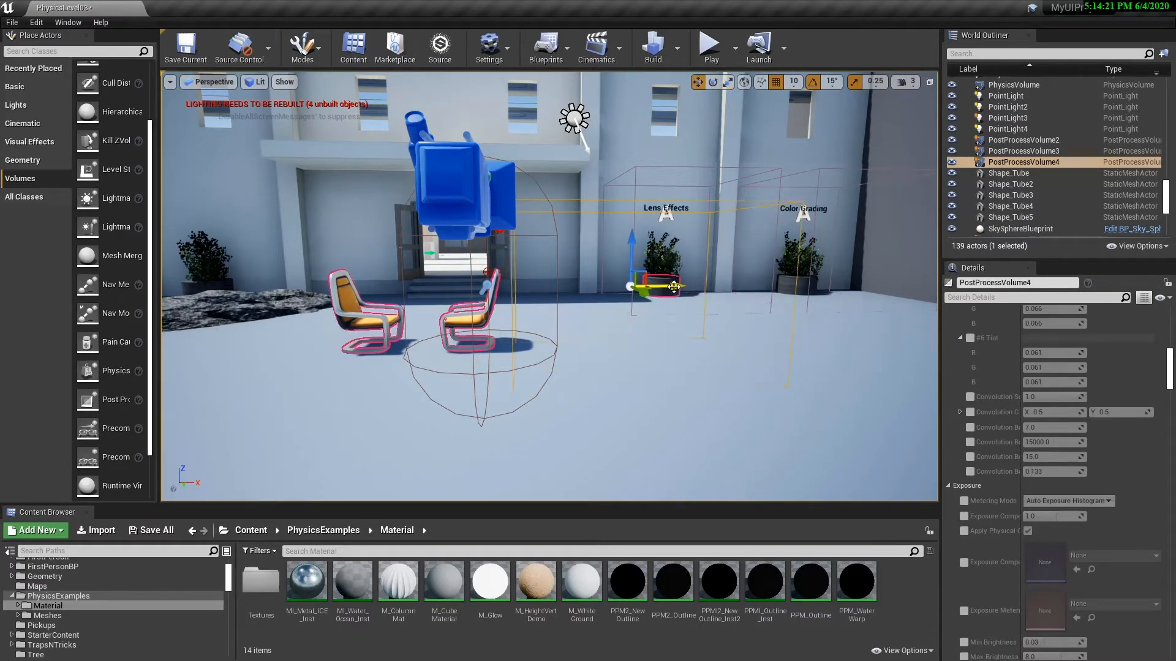
Collapse the Lens, Color Grading, Film, Rendering Features, Post Process Volume Settings and Brush Settings categories of the new volume.
key("d")
right_click_drag(661, 315, 595, 328)
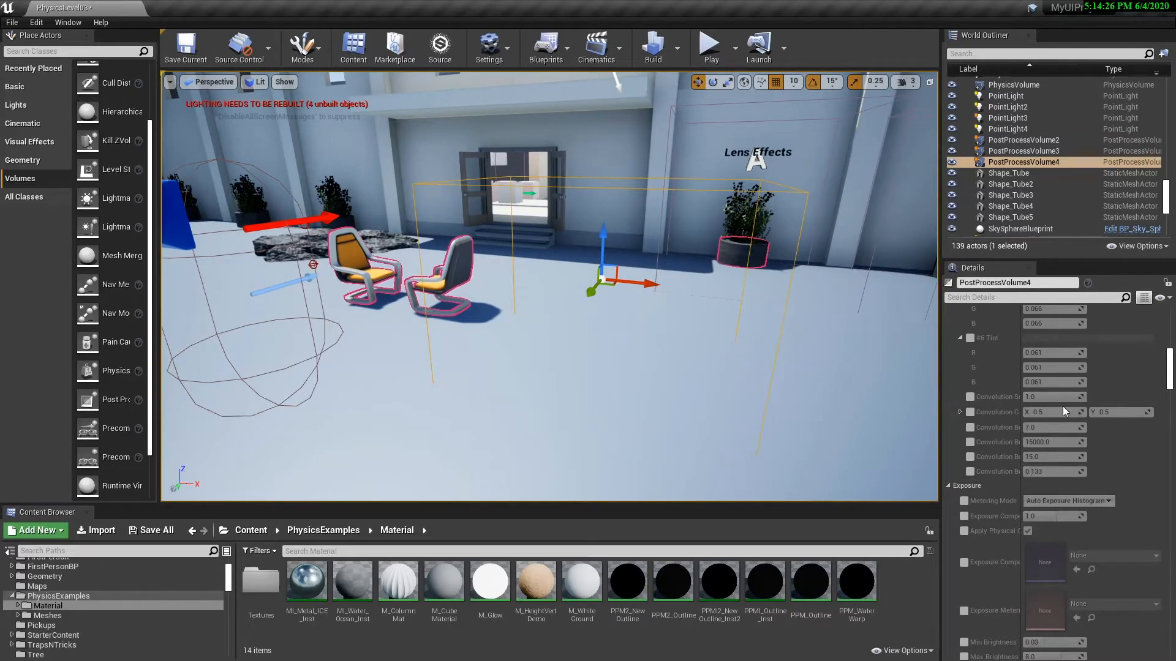
scroll(1138, 364, "up", 10)
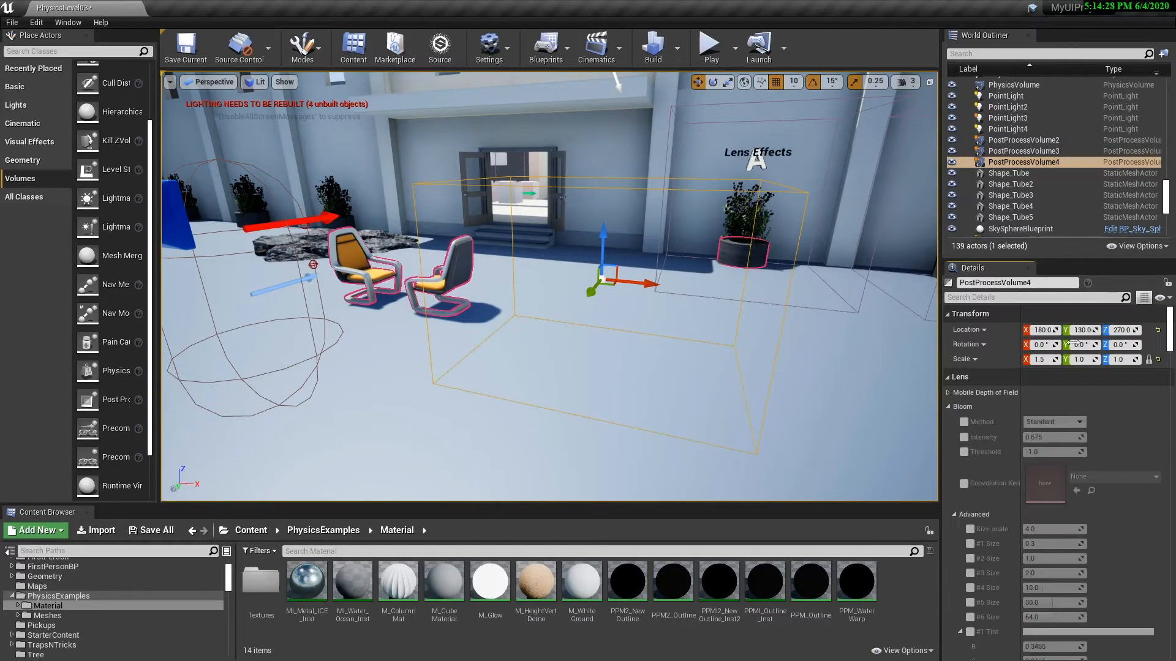
left_click(1019, 375)
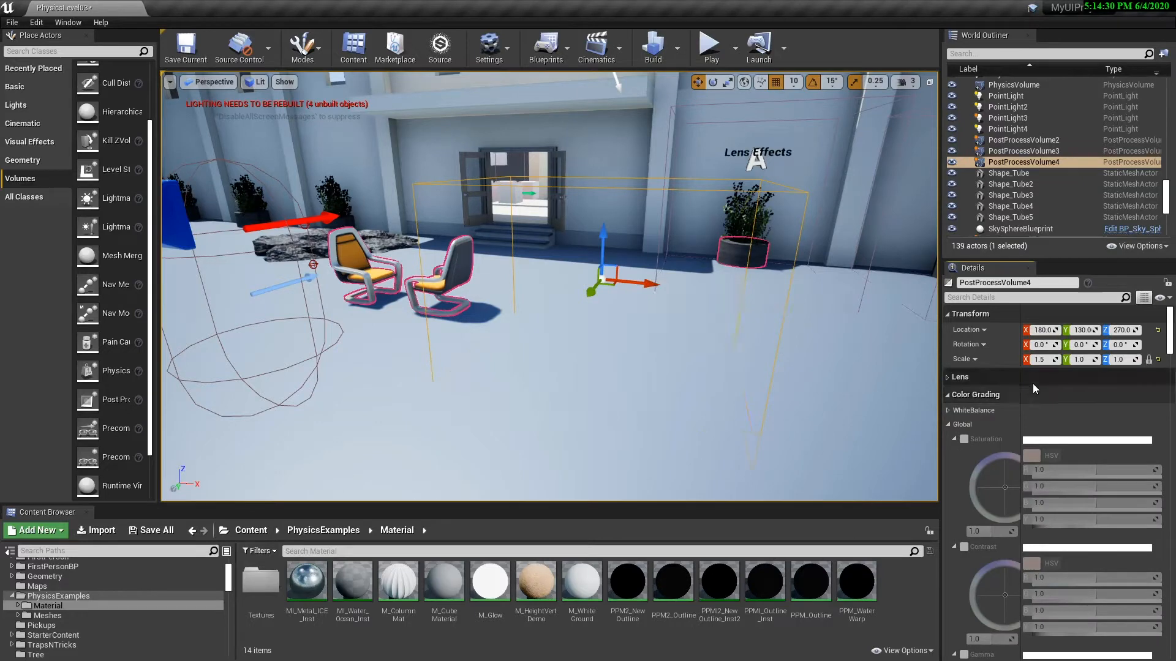
left_click(1042, 401)
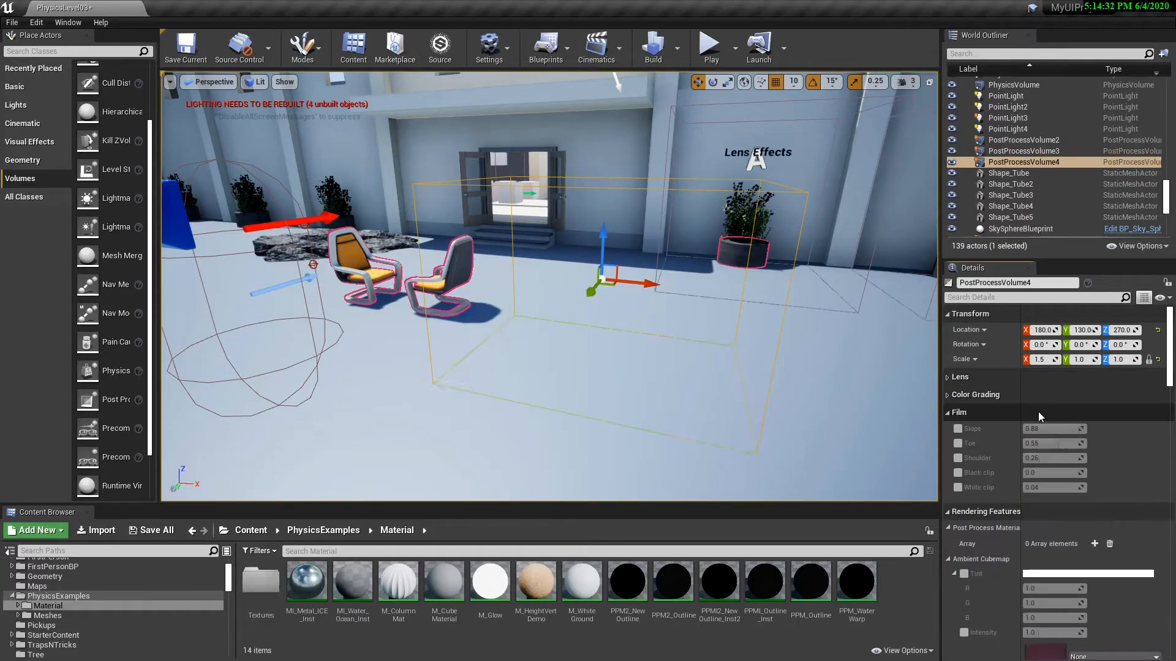
left_click(1040, 415)
right_click(1048, 430)
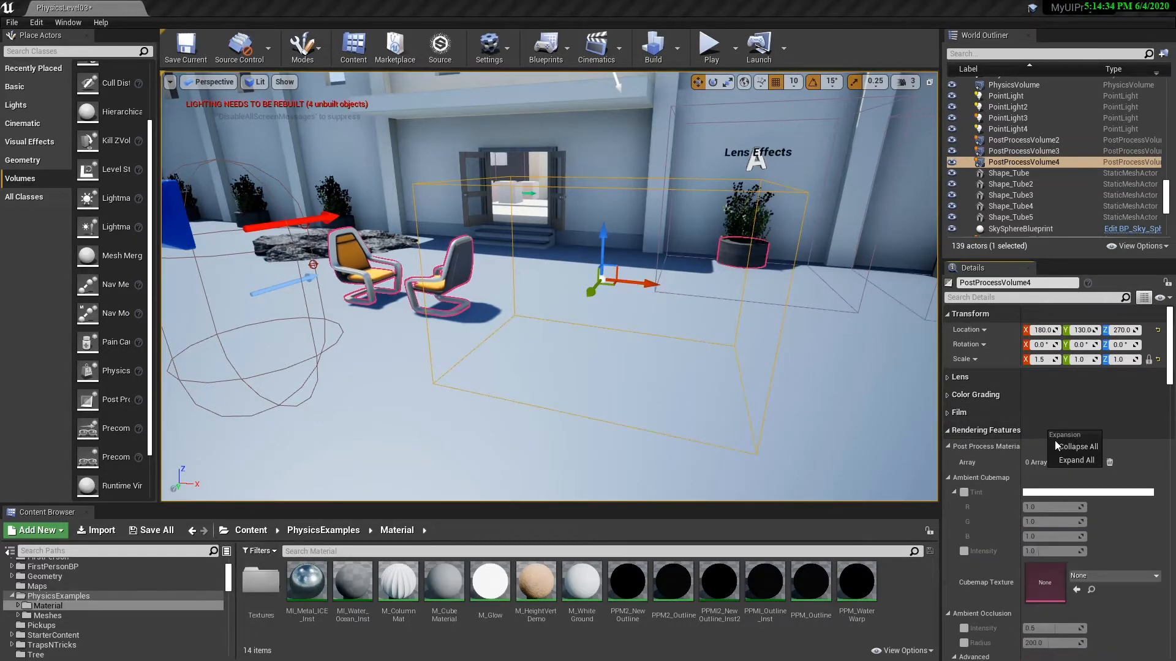
left_click(1057, 446)
right_click(1051, 452)
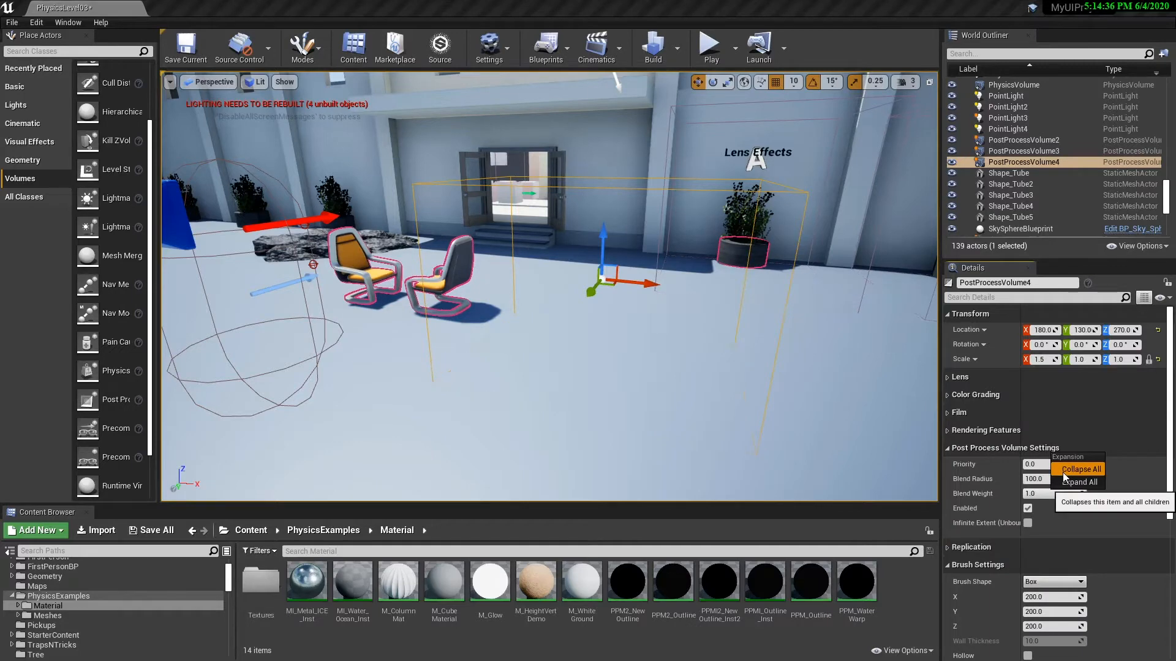
left_click(1063, 472)
right_click(1063, 486)
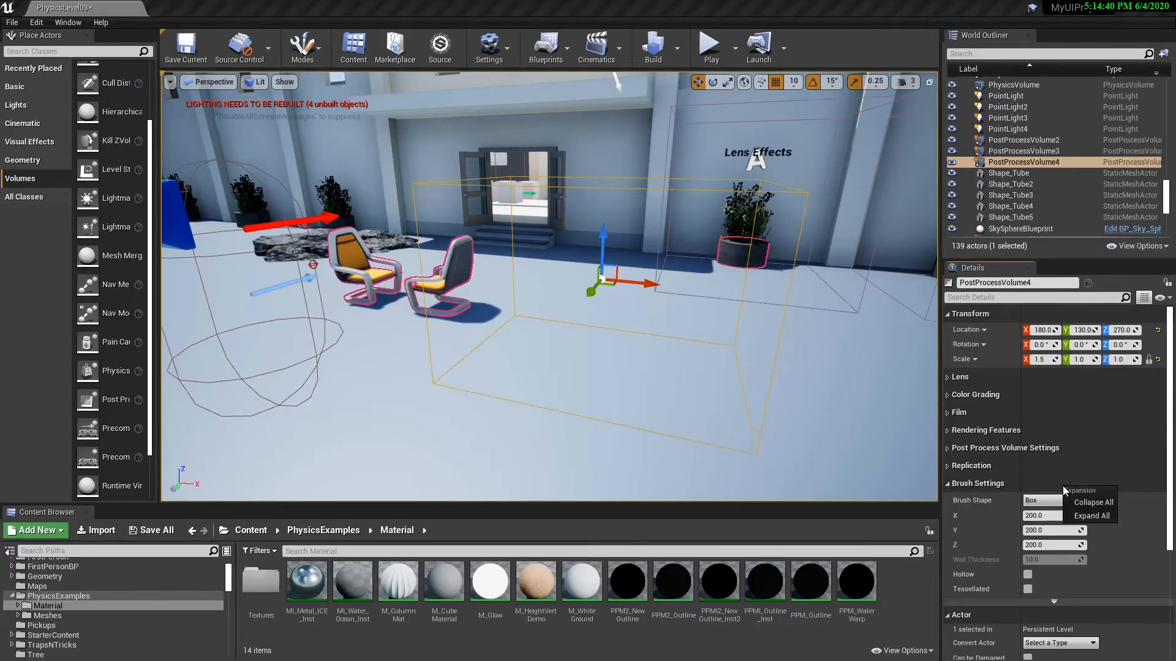
left_click(1093, 502)
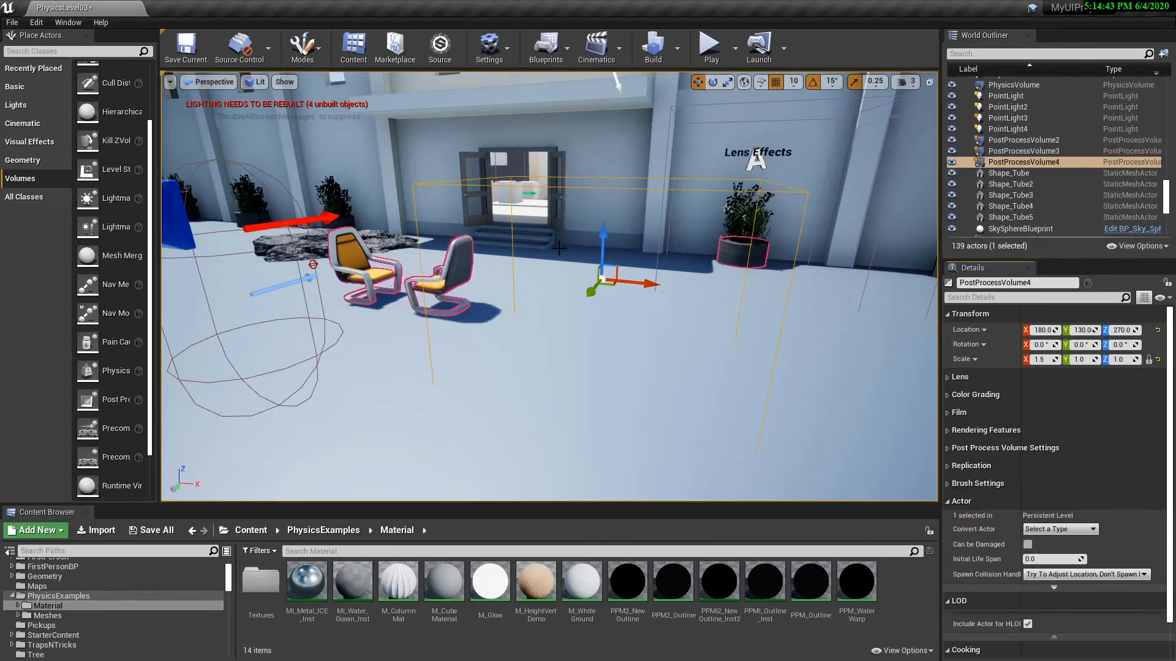
Enable the volume's Bloom Intensity override and set it to 3.
scroll(616, 277, "up", 5)
right_click_drag(749, 330, 649, 306)
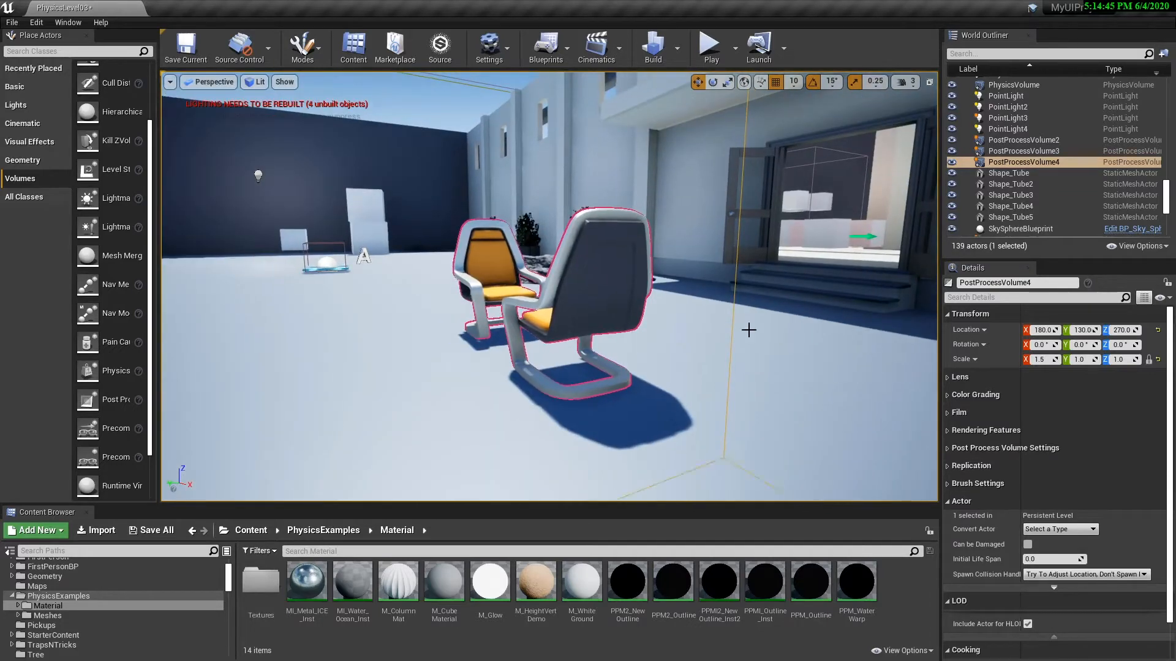
left_click(947, 376)
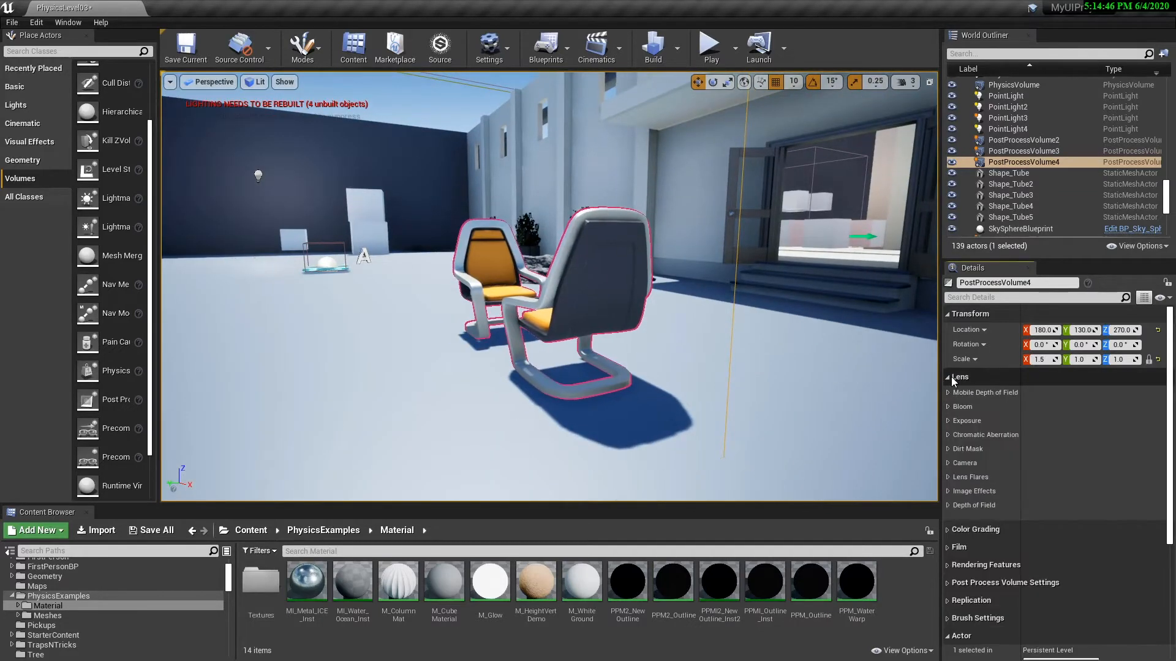
left_click(948, 408)
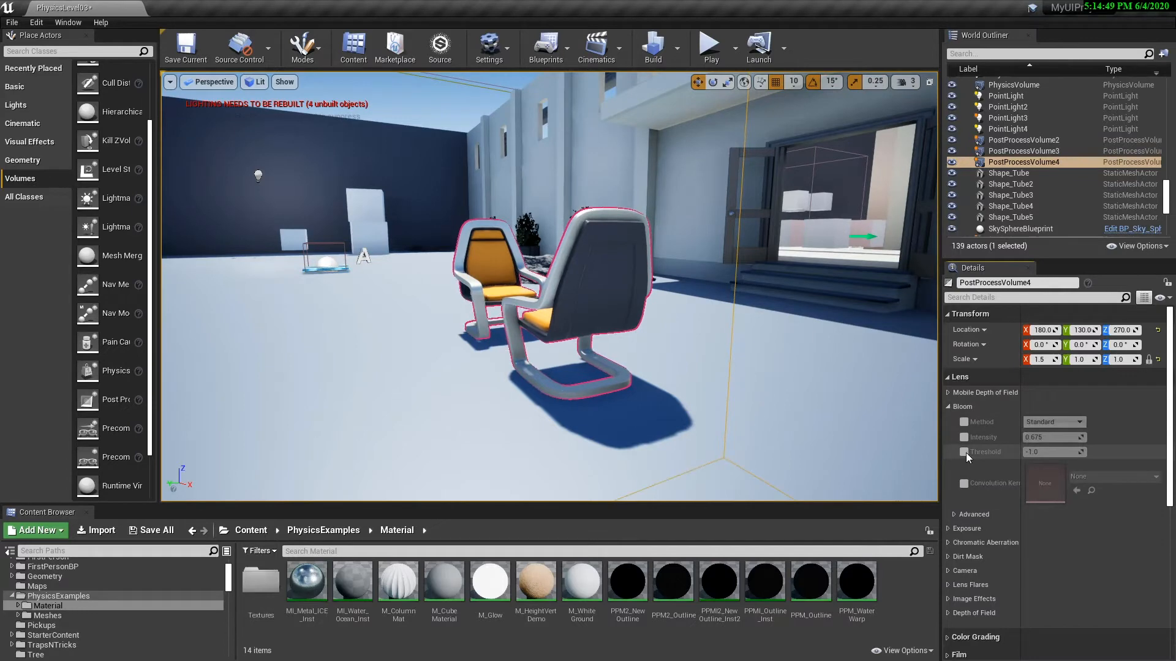
left_click(964, 438)
left_click(1049, 437)
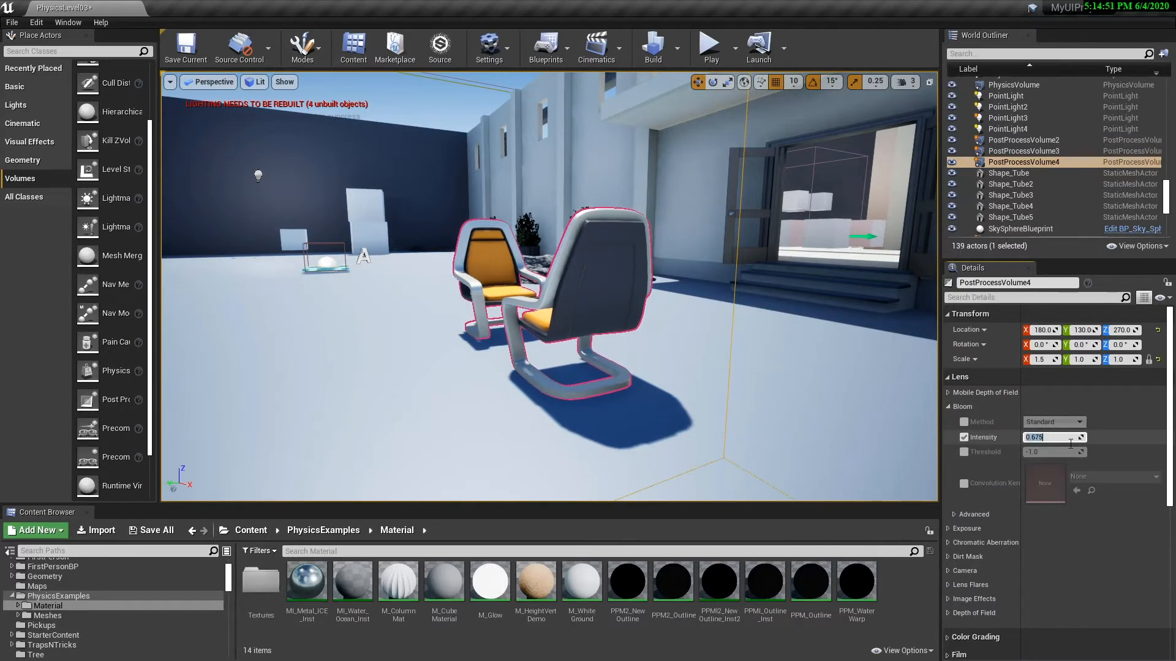
type("3")
key("Return")
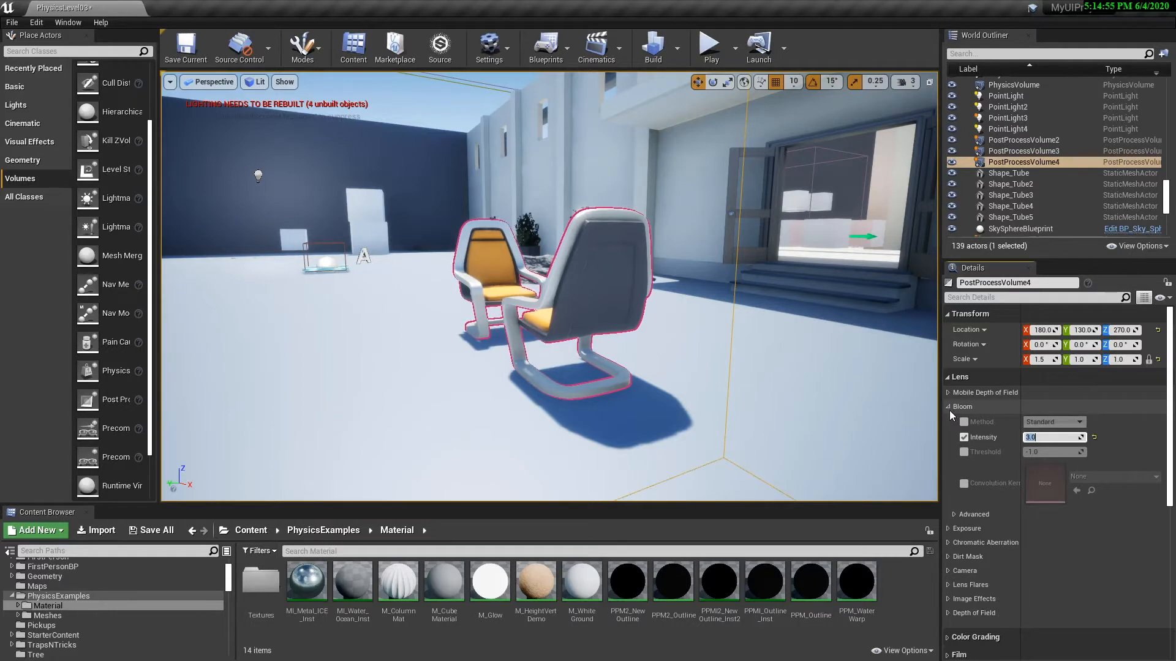
Expand the volume's Camera and Lens Flares settings and enable the Lens Flares Intensity override.
left_click(949, 571)
scroll(980, 551, "down", 5)
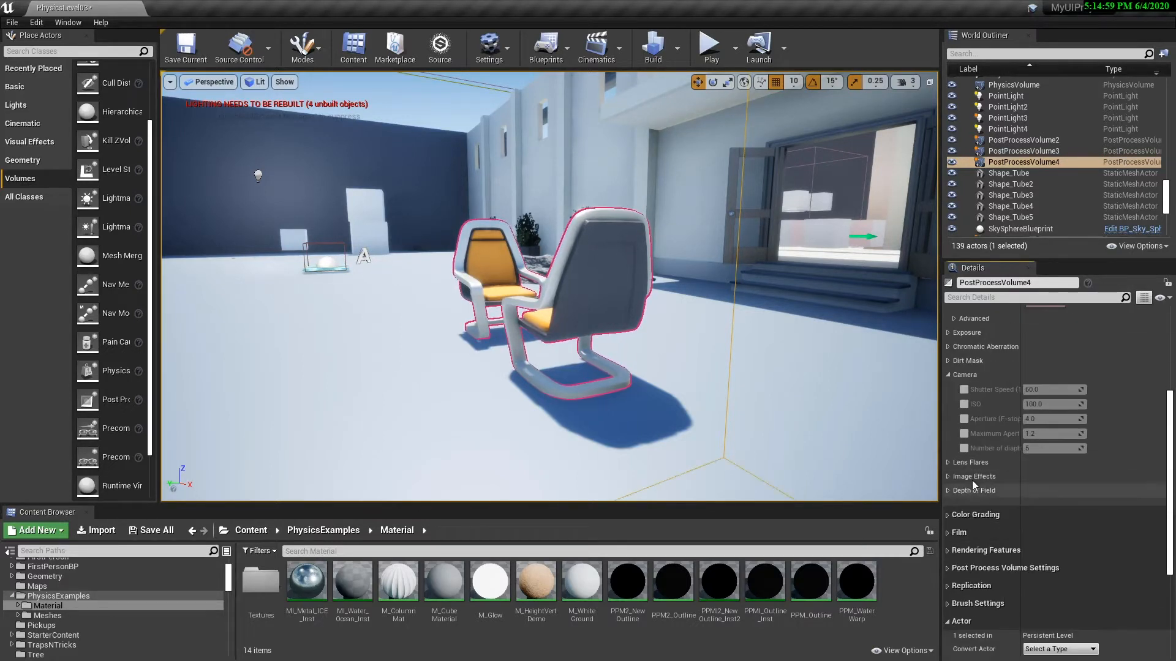
left_click(949, 463)
left_click_drag(795, 375, 768, 411)
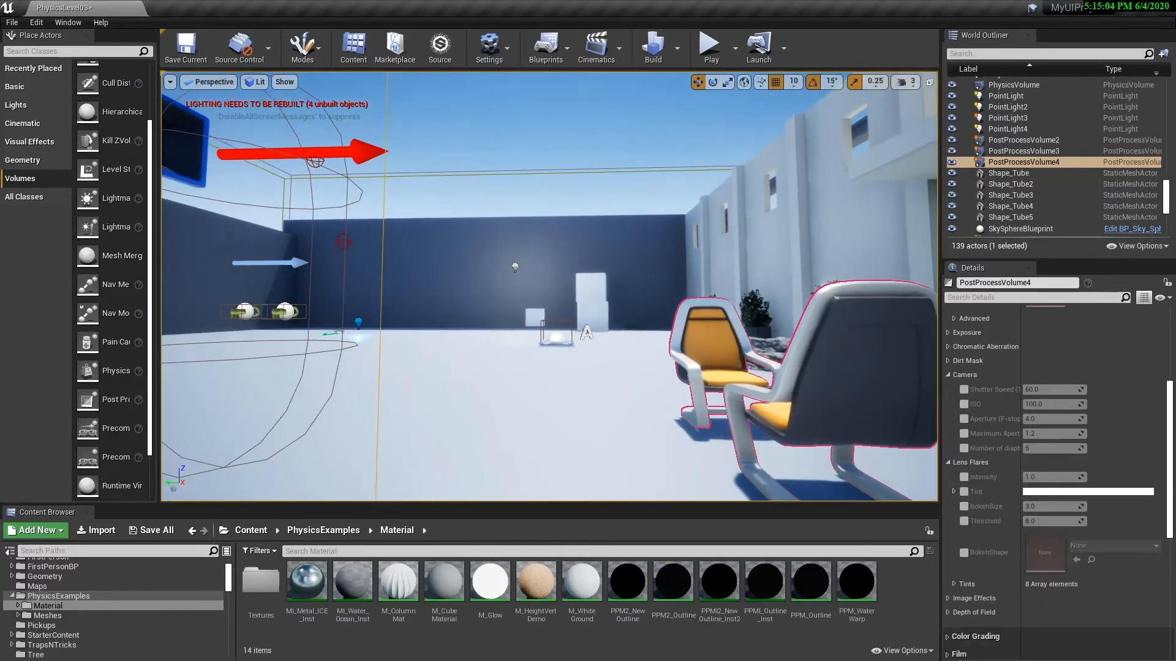
left_click(963, 476)
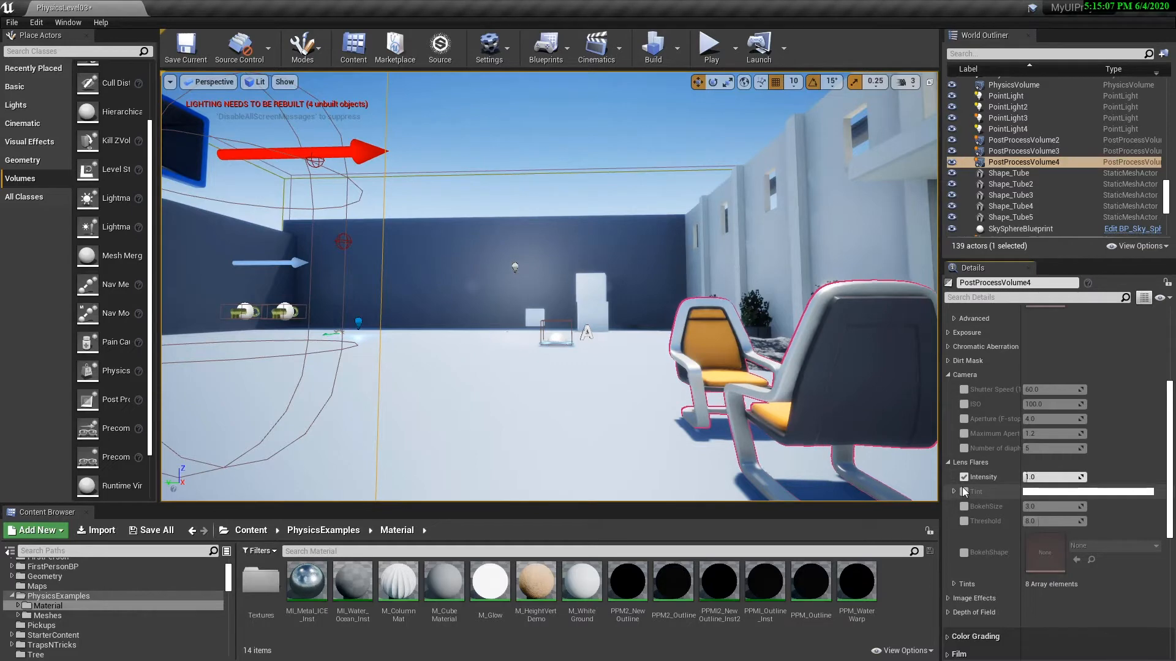
right_click_drag(857, 423, 826, 435)
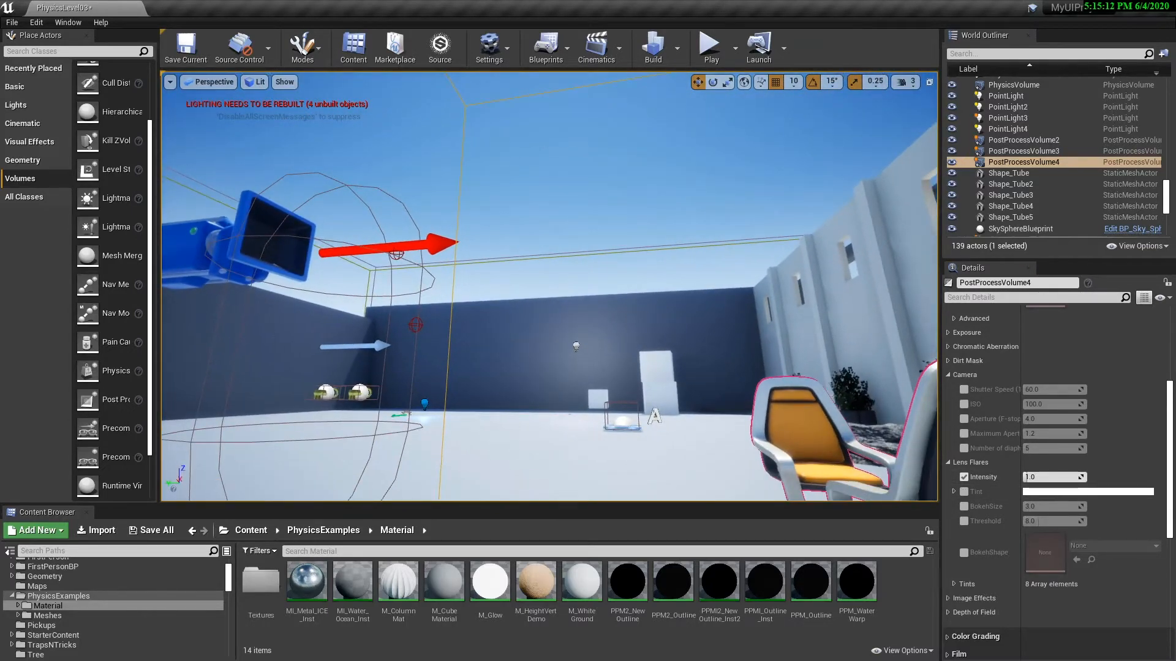
Enable the Depth Blur km and Focal Distance overrides under Depth of Field and set the focal distance to 30.
left_click(949, 612)
scroll(1013, 538, "down", 2)
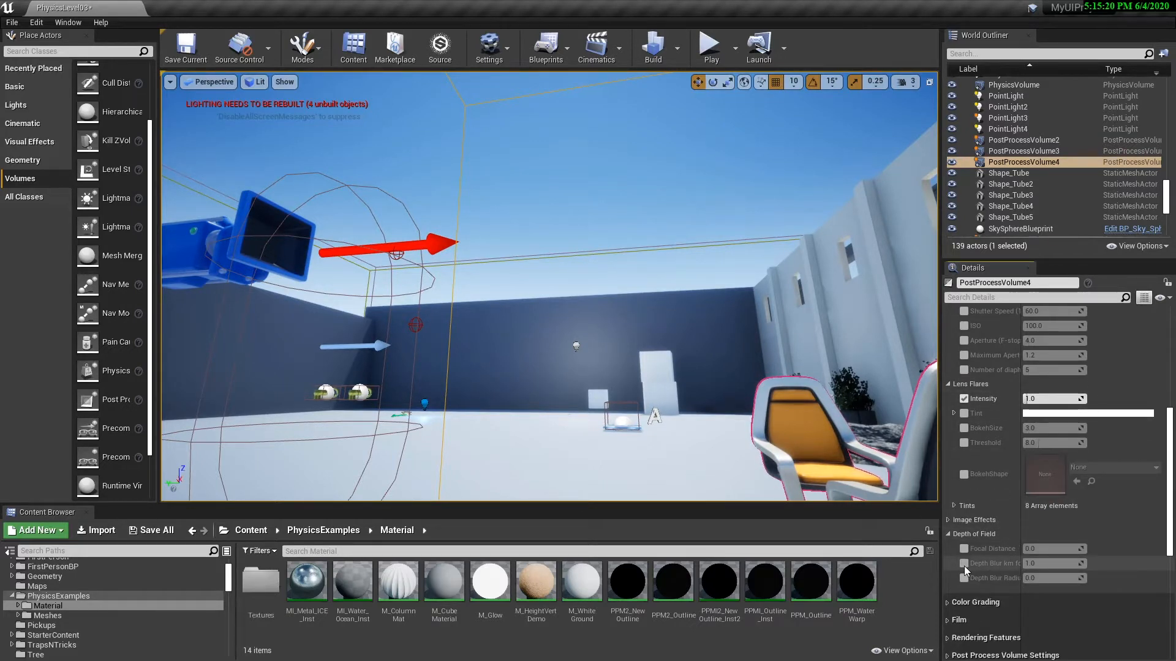
left_click(964, 566)
left_click(965, 550)
left_click(1035, 548)
type("30")
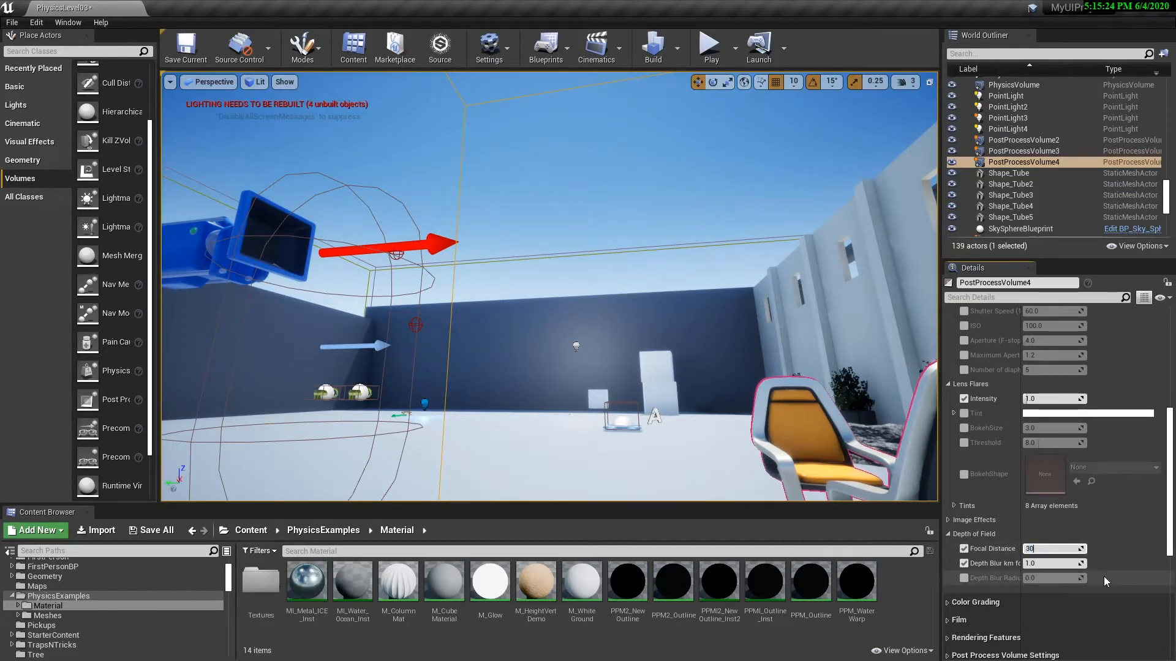
key("Return")
Enable the Camera's Maximum Aperture and Aperture (F-stop) overrides and set the F-stop to 1.2.
scroll(1000, 413, "up", 2)
scroll(1001, 414, "up", 1)
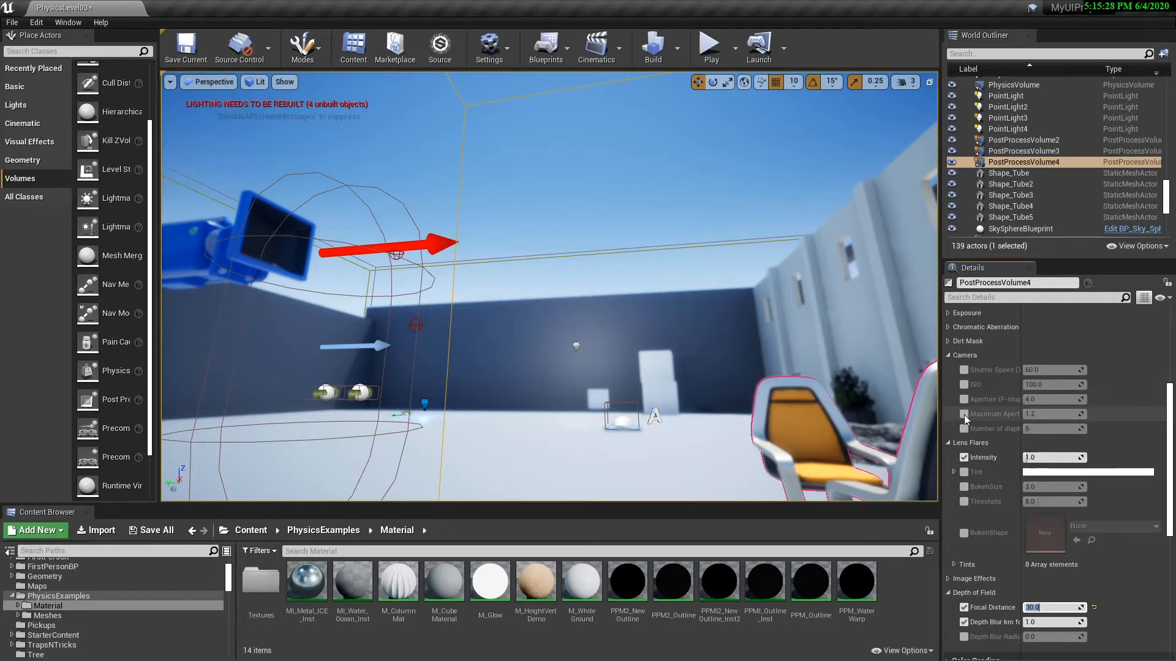
left_click(958, 408)
left_click(963, 415)
left_click(964, 400)
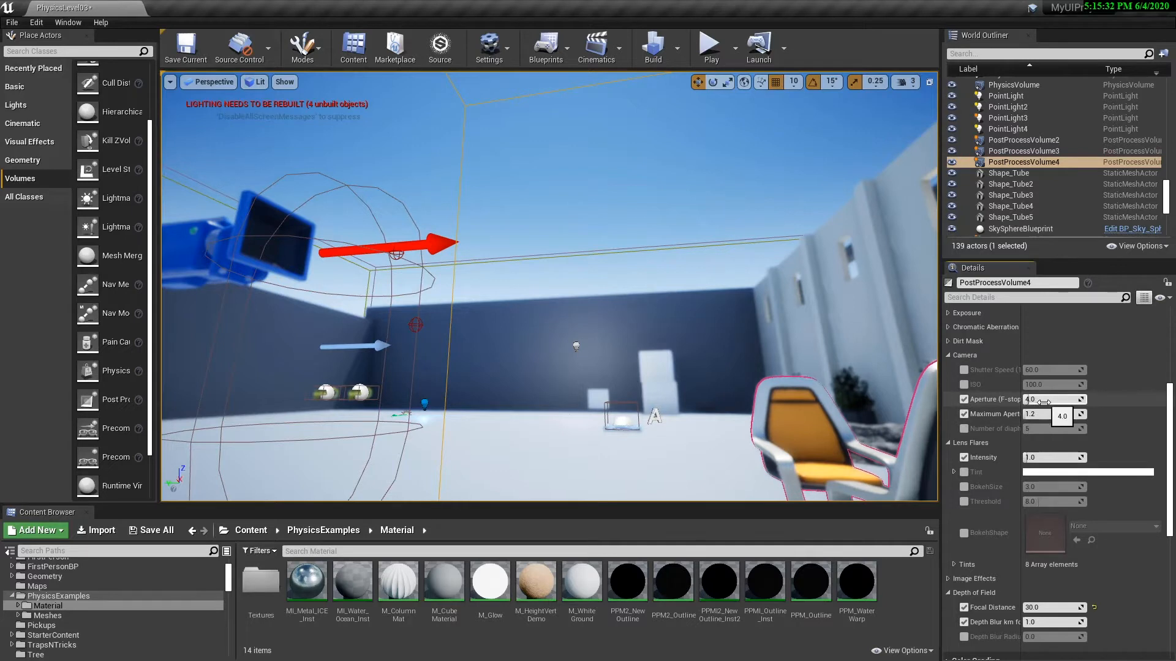
type("1.2")
key("Return")
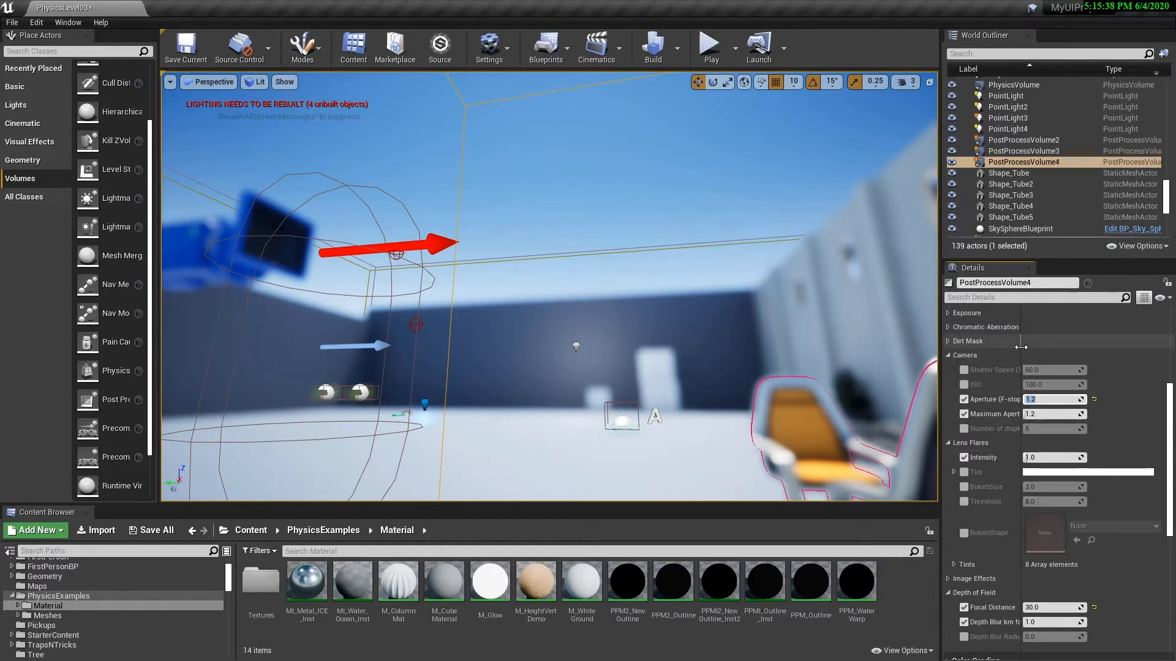
Enable the global Saturation override in Color Grading and shift its color toward blue, with red about 0.19 and green about 0.38.
scroll(1044, 428, "down", 5)
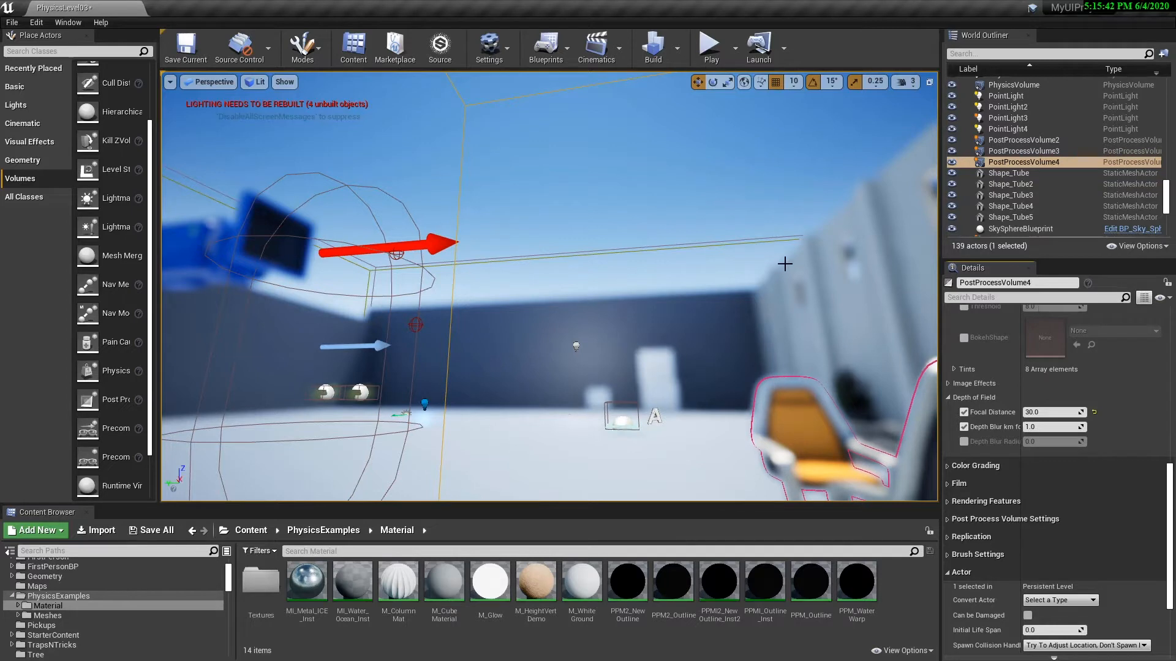
left_click(953, 466)
scroll(955, 489, "down", 2)
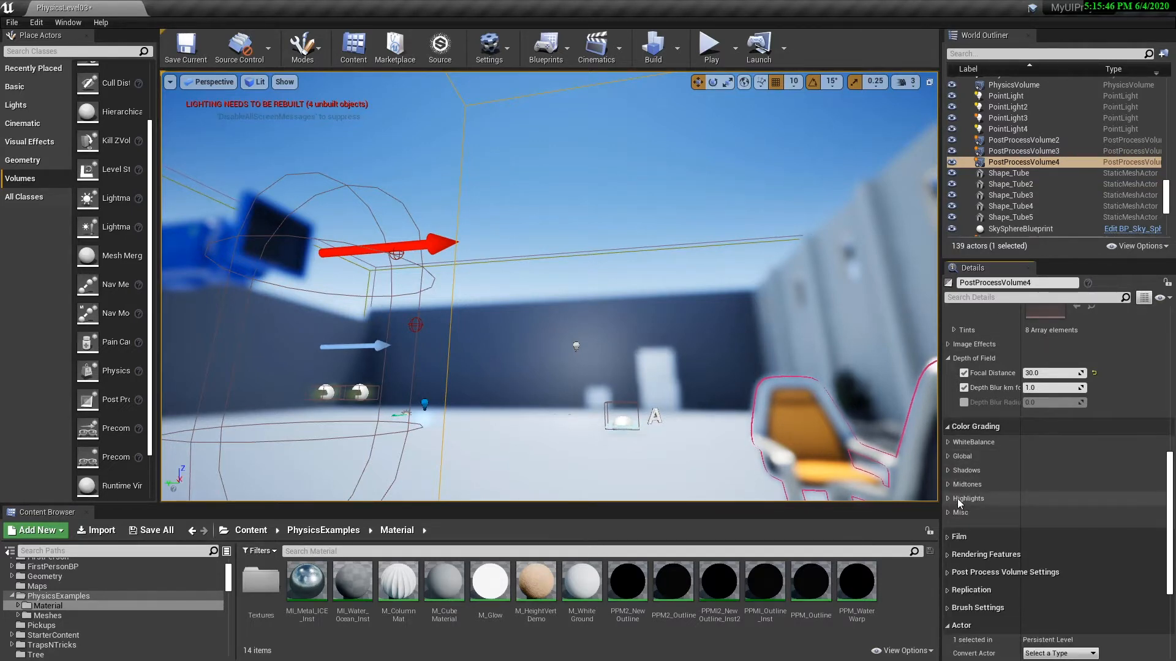
left_click(946, 442)
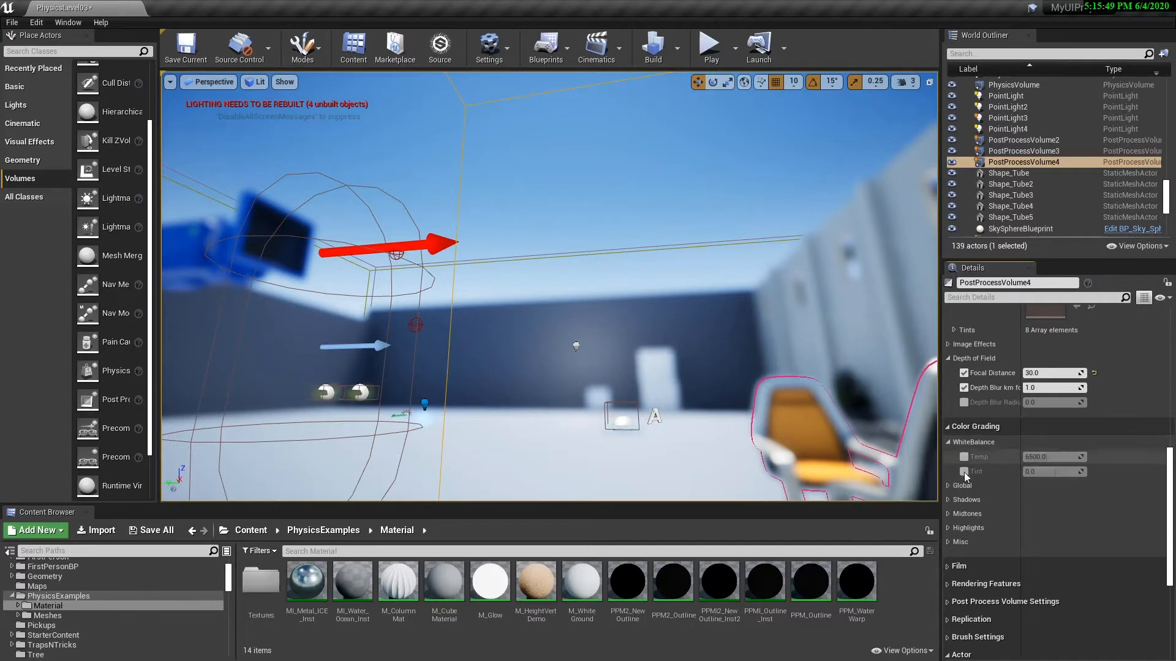
left_click(948, 485)
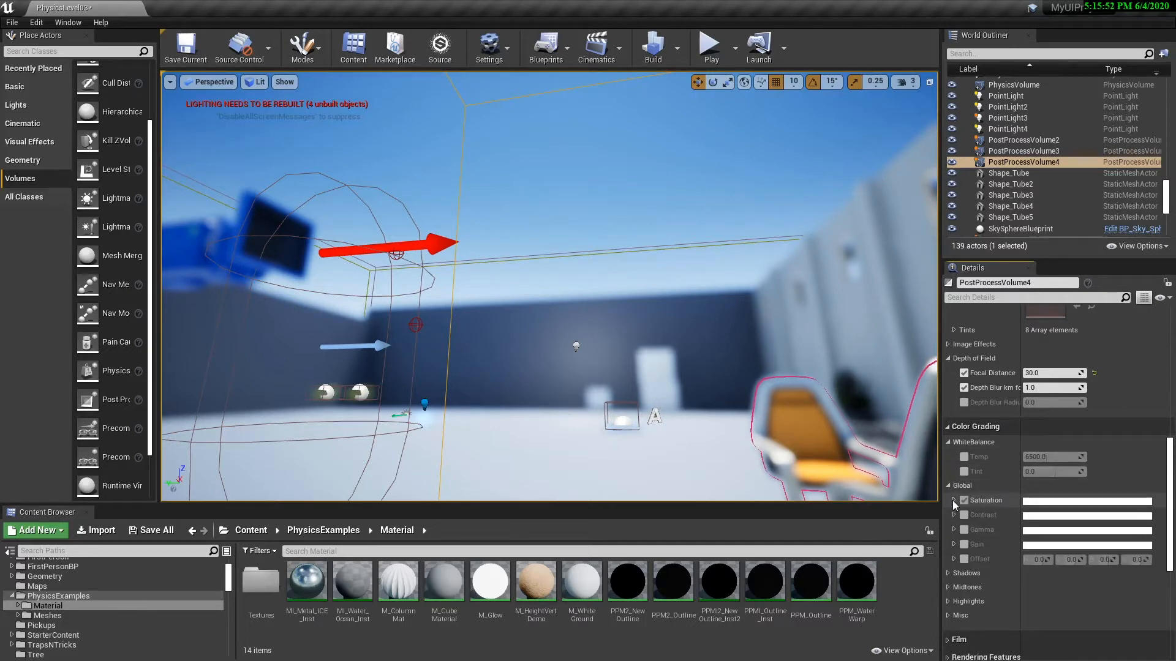
left_click(953, 500)
scroll(976, 507, "down", 2)
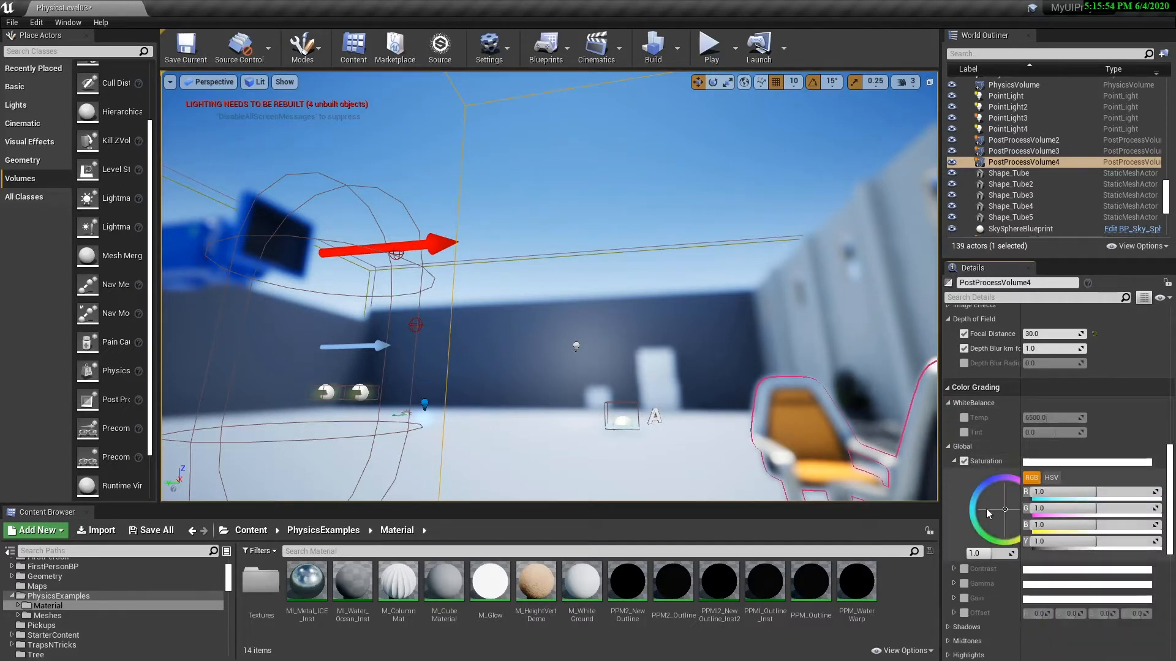
left_click_drag(1002, 508, 979, 487)
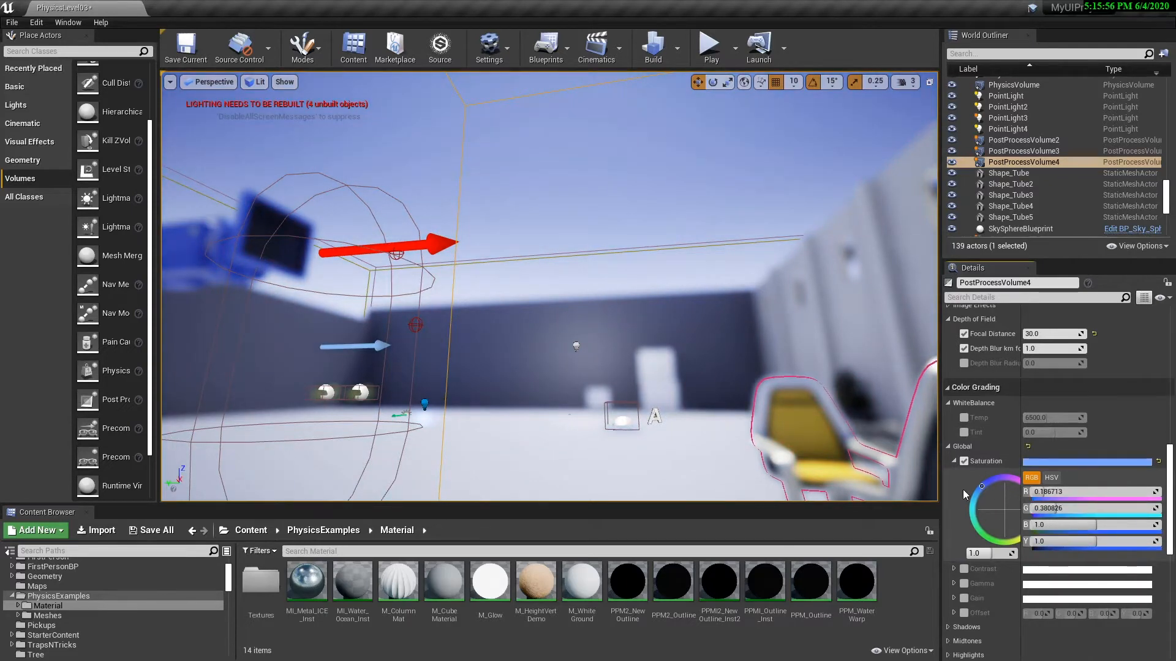
Set the blue channel of the global Saturation to 3 and view the scene from inside the volume.
left_click(1048, 525)
type("3")
key("Return")
right_click_drag(779, 395, 734, 229)
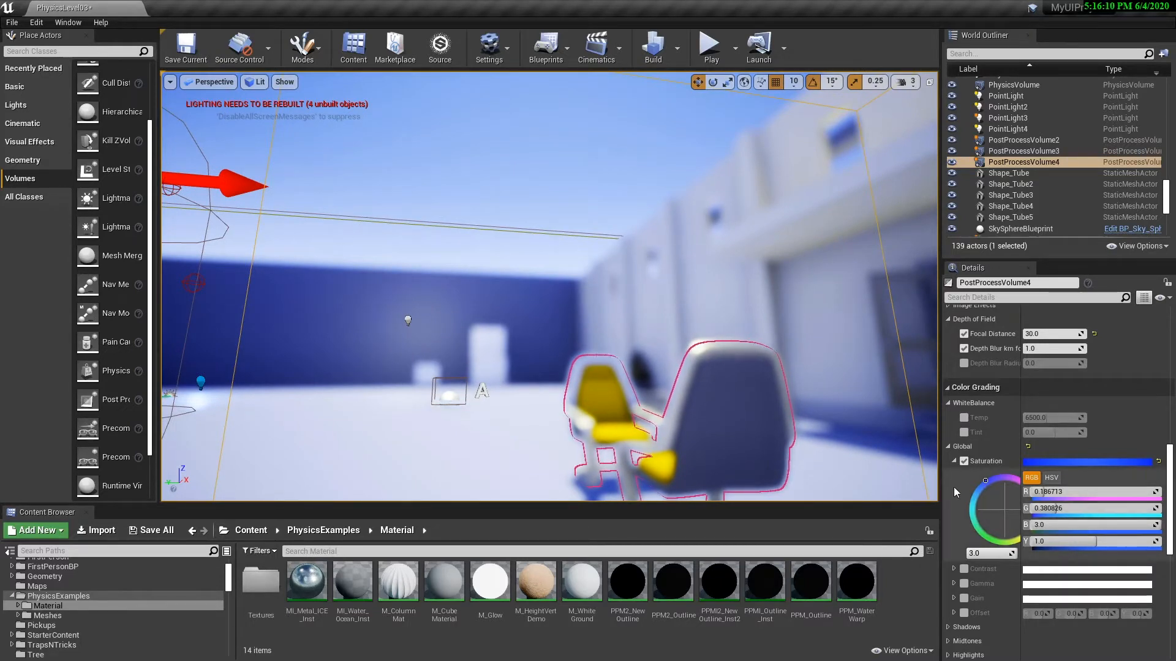
Widen the details area and add one element to the volume's Post Process Materials array under Rendering Features.
left_click_drag(942, 483, 886, 480)
left_click_drag(1170, 486, 1169, 562)
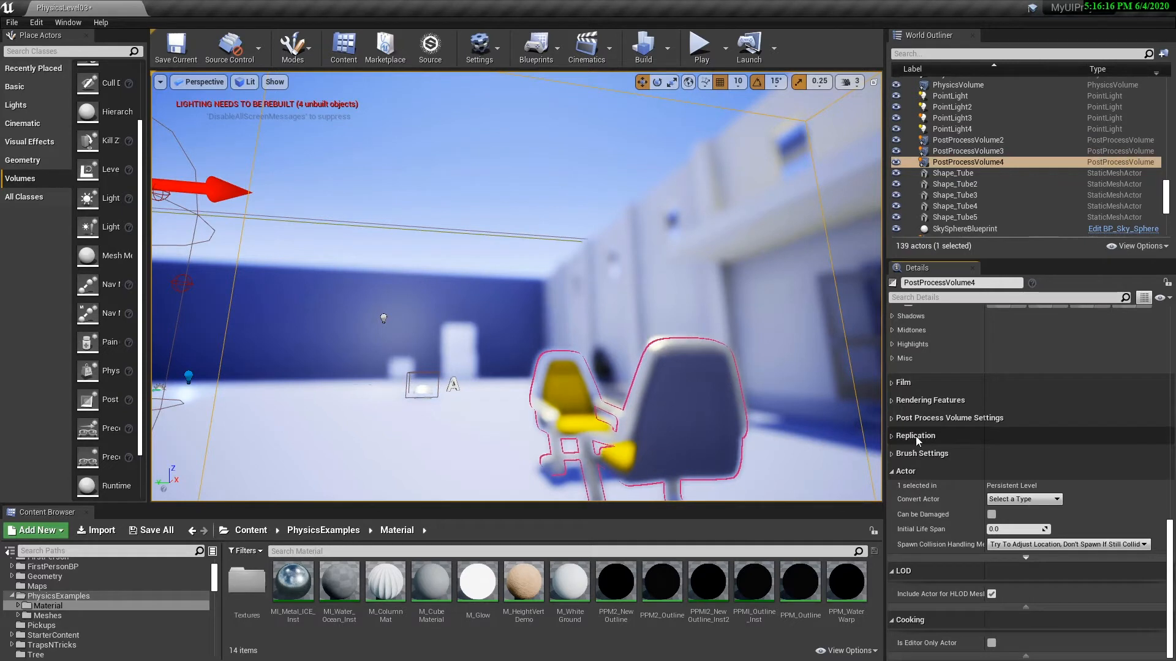
left_click(892, 402)
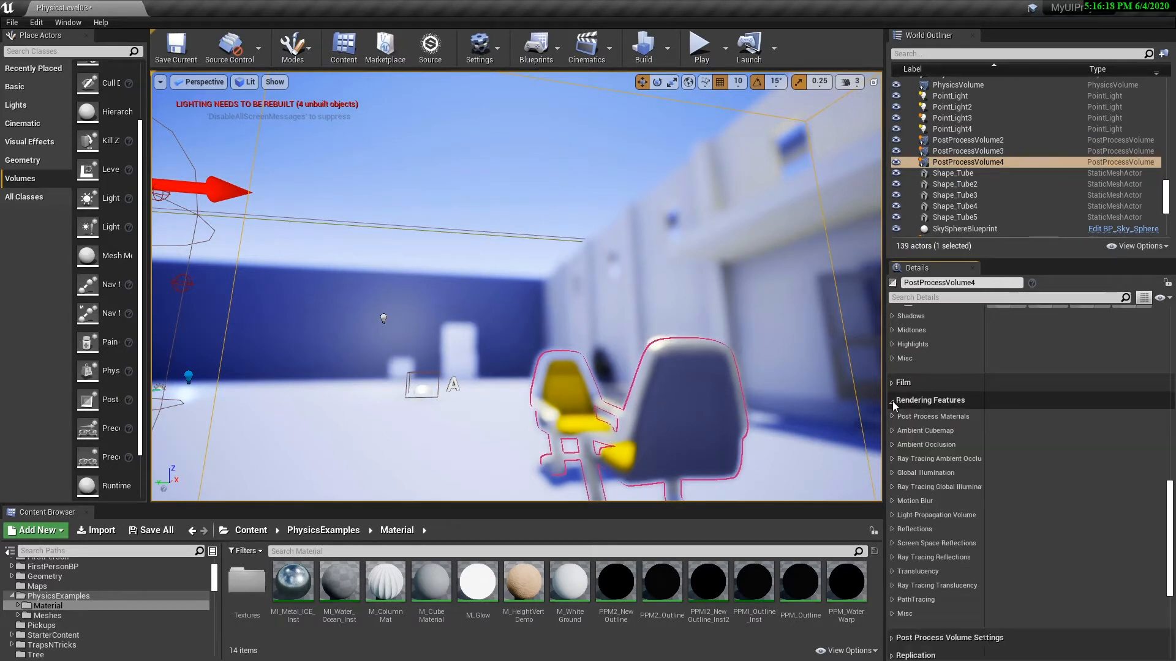
left_click(892, 417)
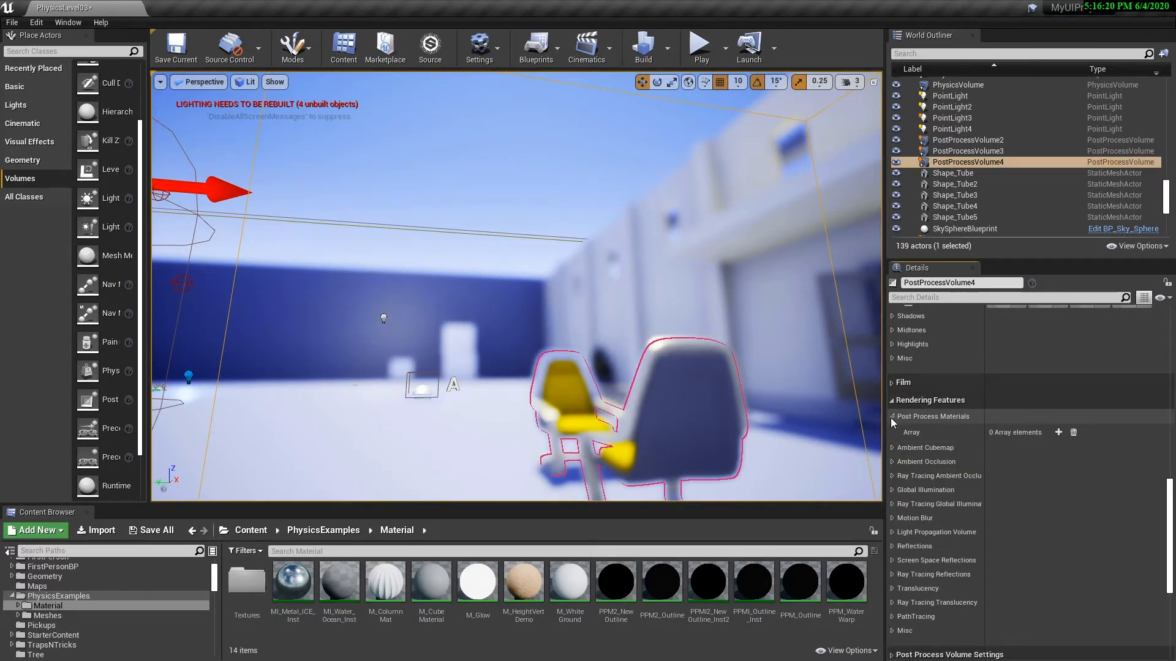
left_click(1058, 432)
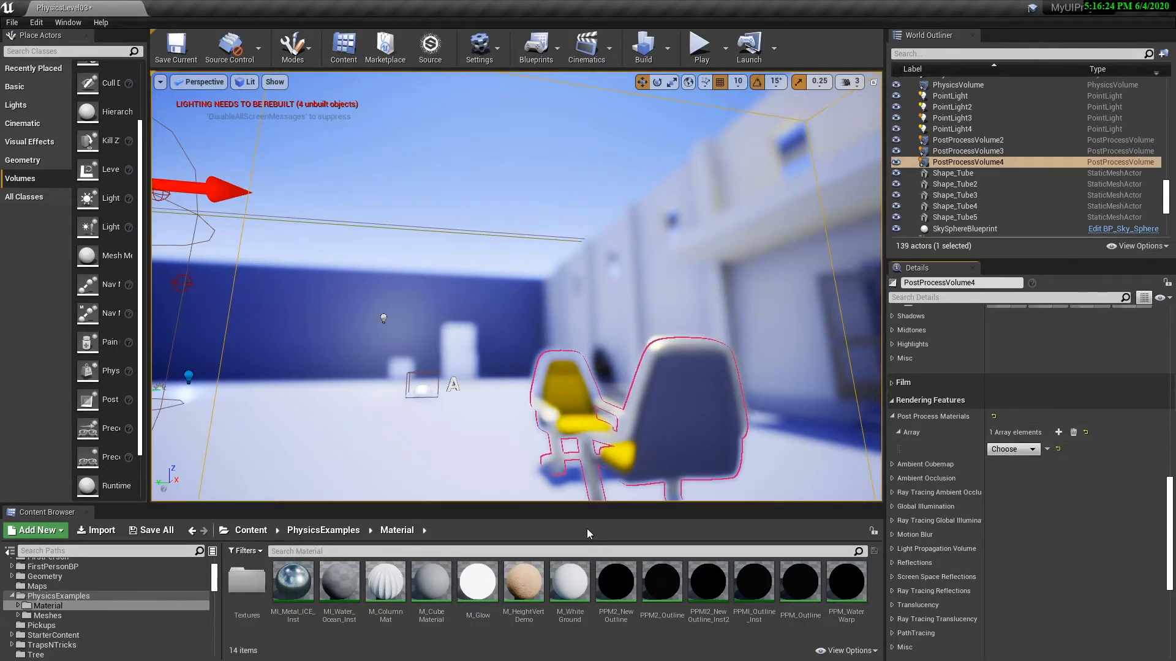
Create a new material named PPM_WaterWarp2 in the PhysicsExamples Material folder and open it for editing.
right_click(496, 646)
left_click(508, 392)
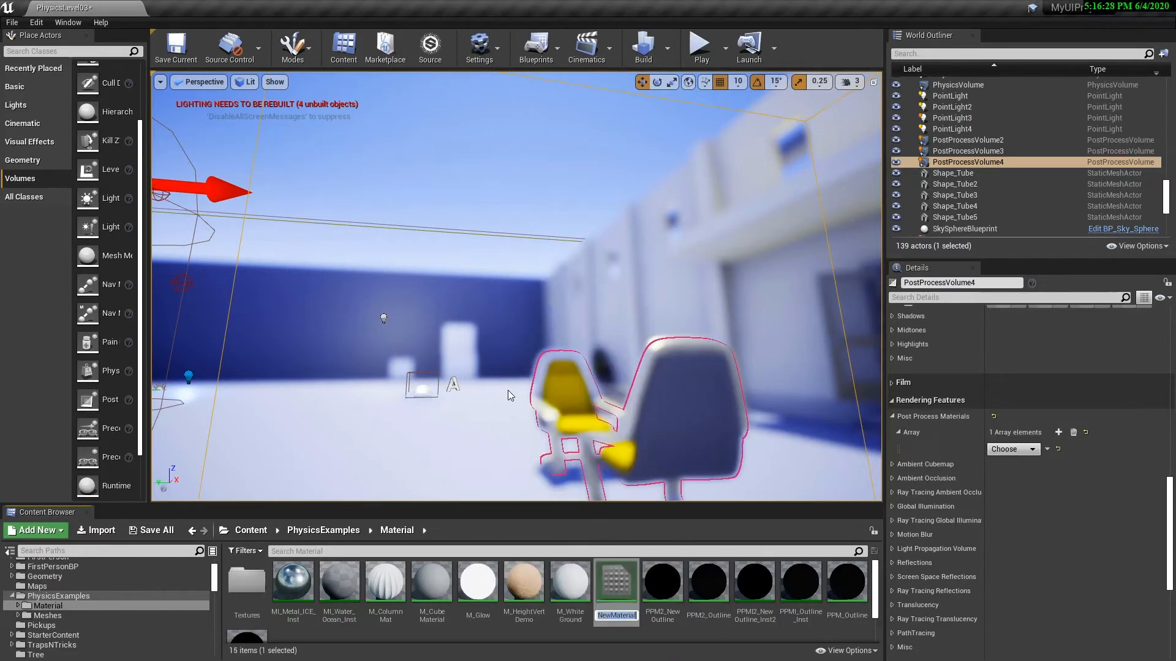
type("PP")
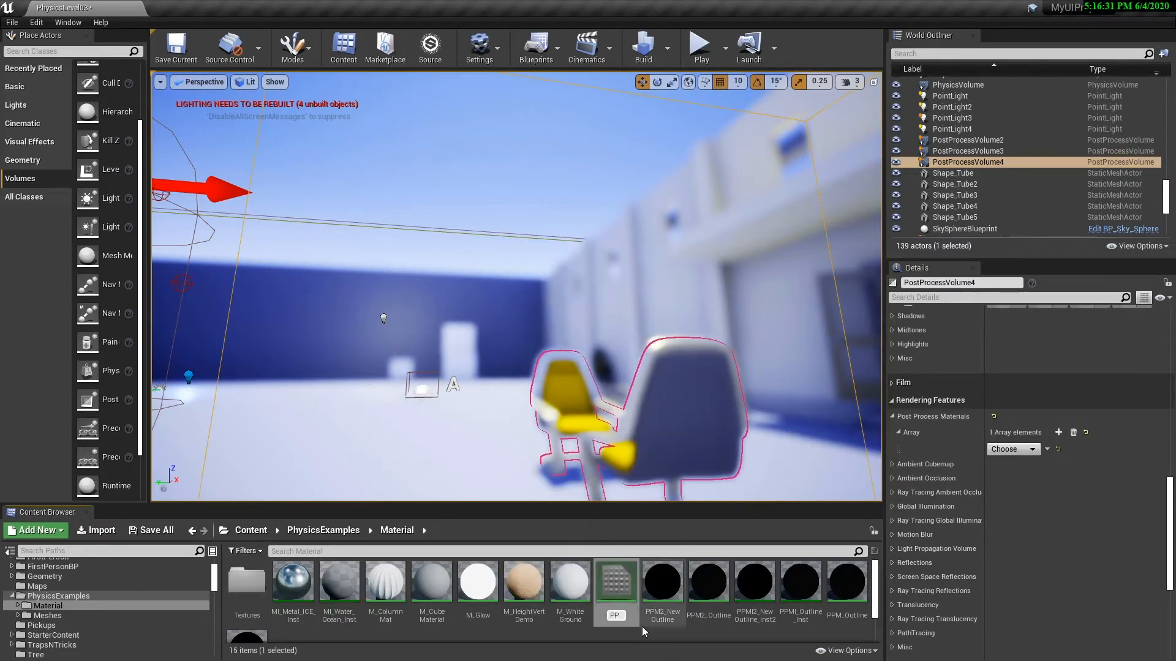
type("M_WaterWarp")
key("Return")
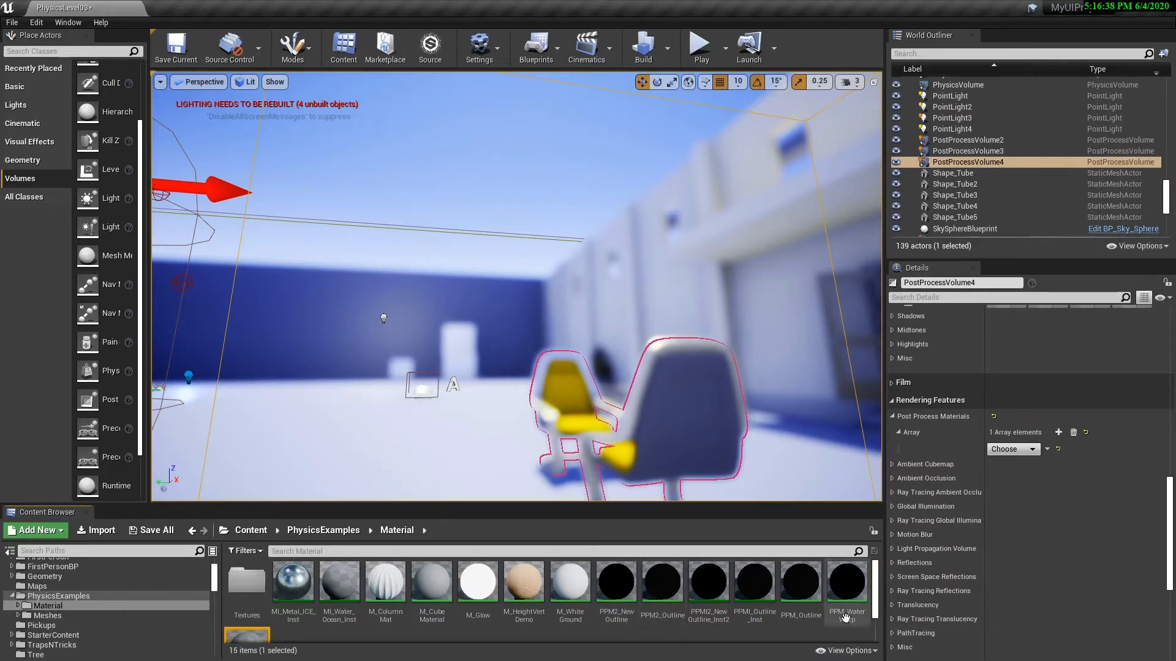
scroll(520, 616, "down", 1)
scroll(269, 625, "down", 1)
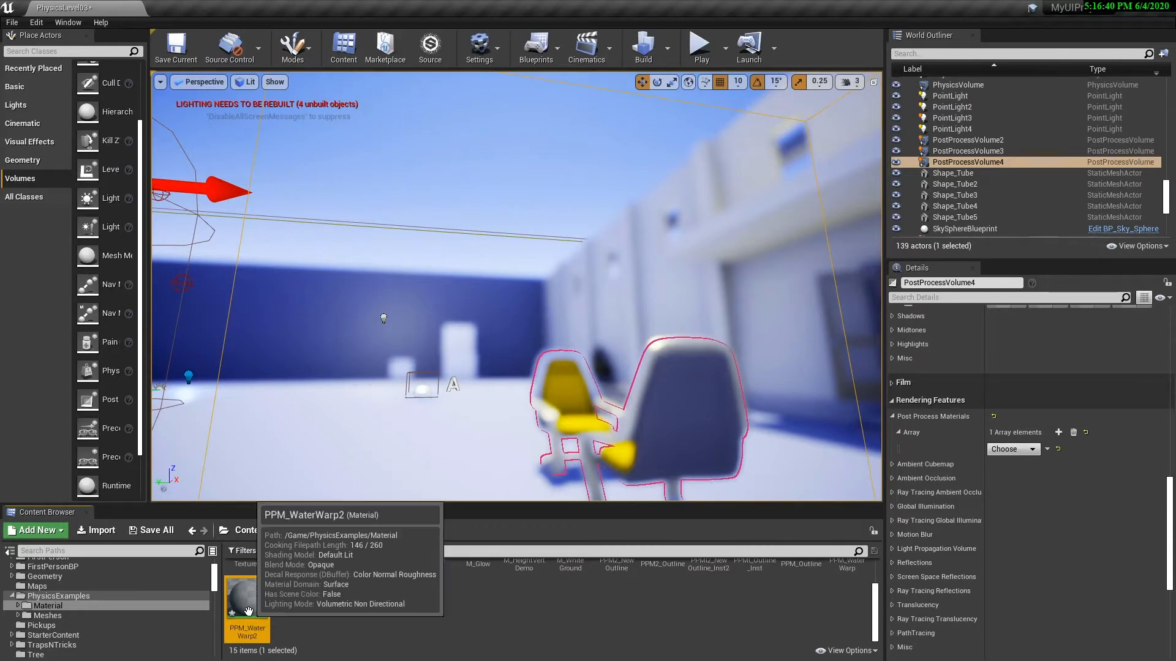
double_click(249, 613)
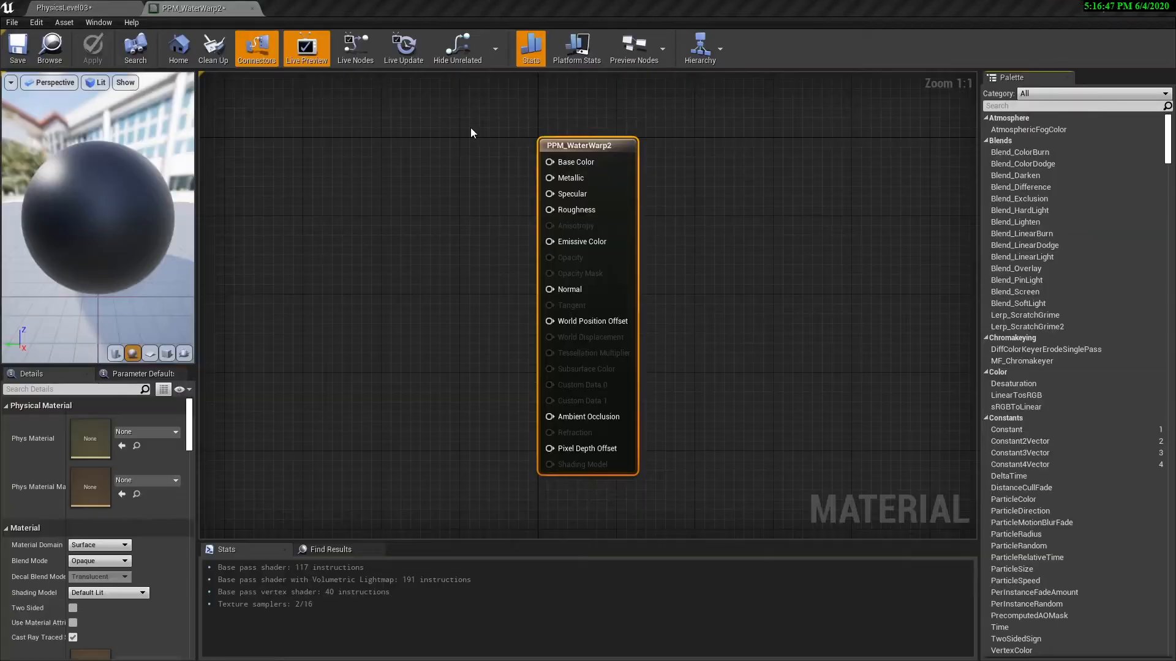
Set the Material Domain to Post Process and move the result node aside to make room for the graph.
left_click_drag(470, 132, 636, 303)
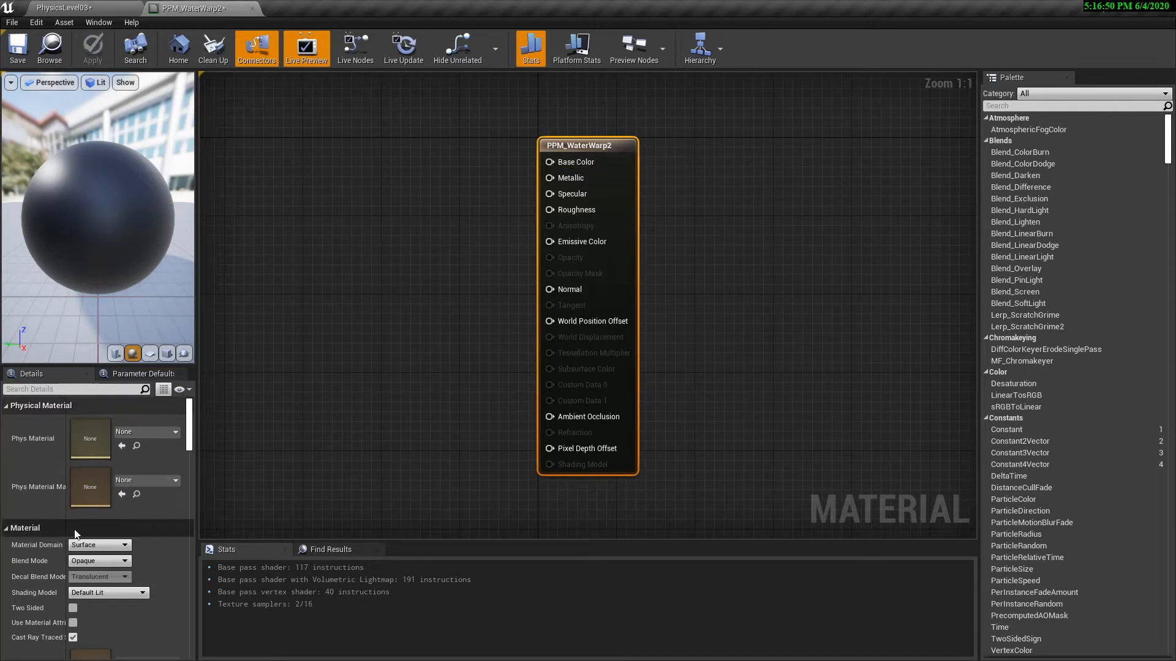
left_click(87, 548)
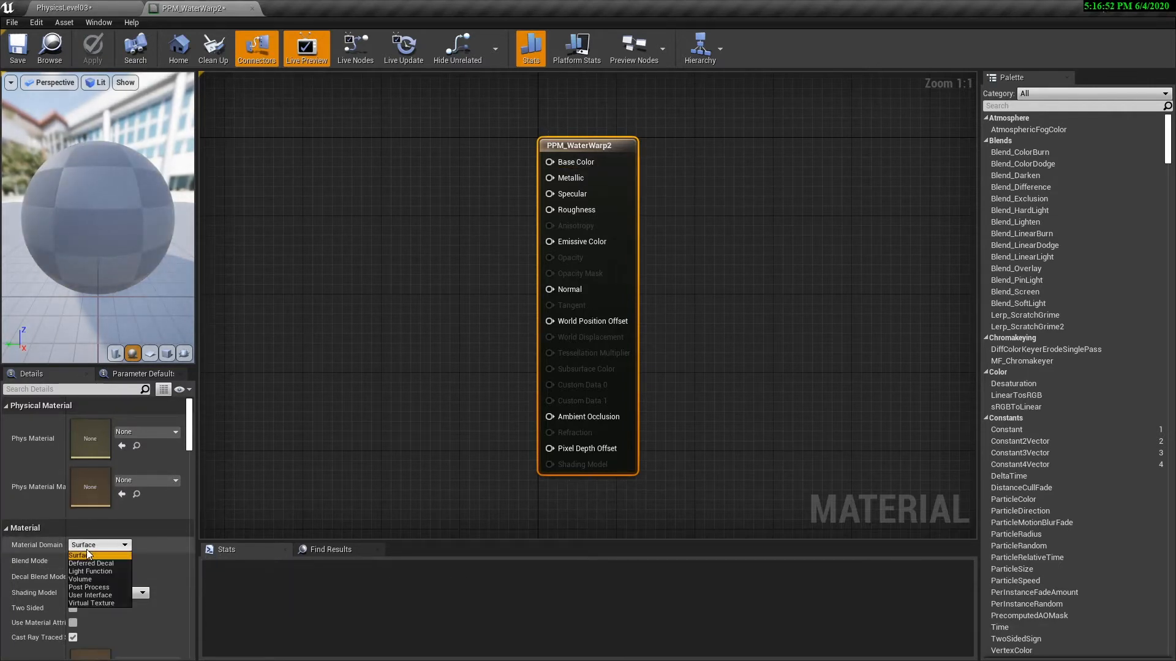
left_click(79, 588)
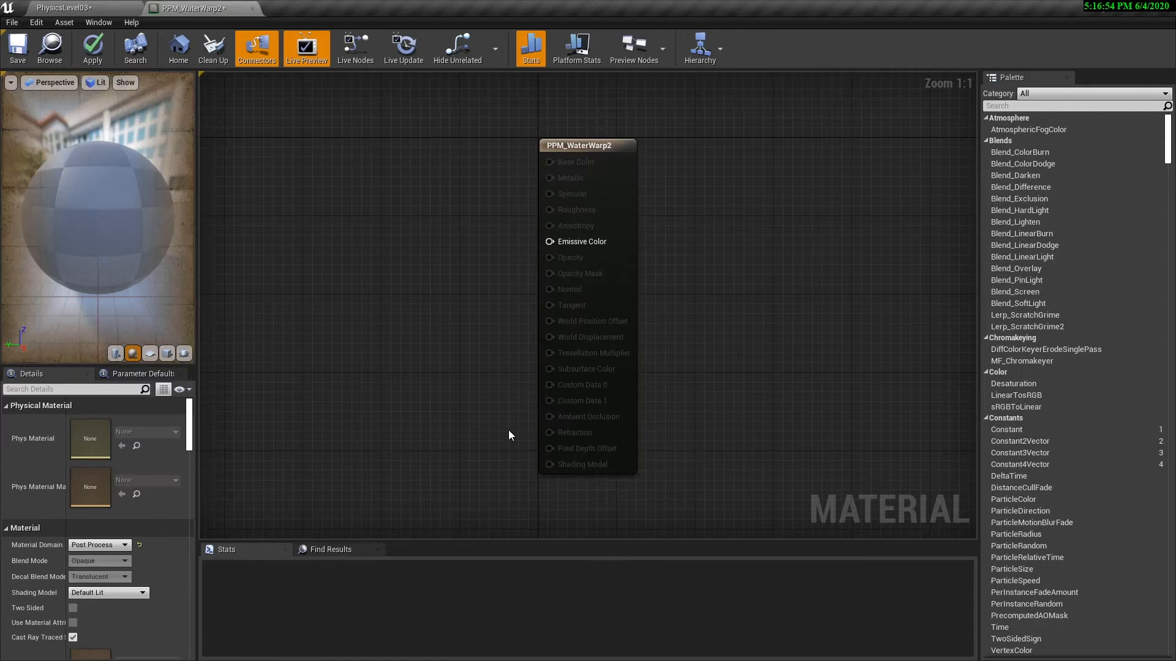
left_click_drag(498, 129, 656, 218)
left_click_drag(611, 148, 804, 163)
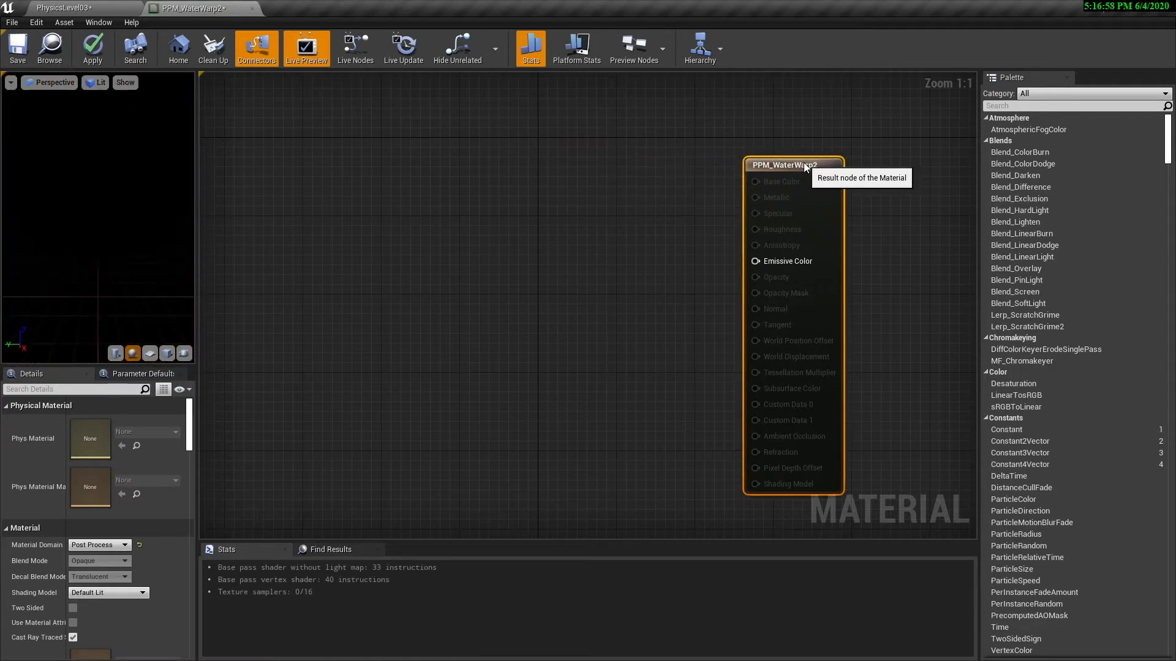
Add a SceneTexture node beside the result node and set its Scene Texture Id to PostProcessInput0.
right_click(584, 264)
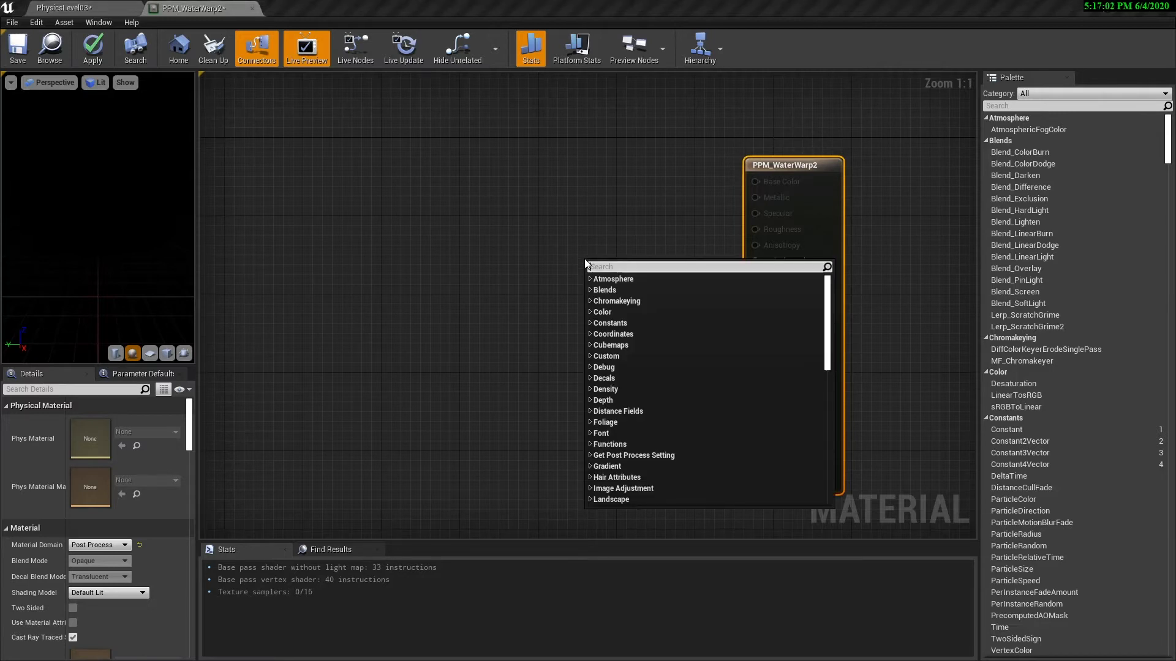
type("scenetexture")
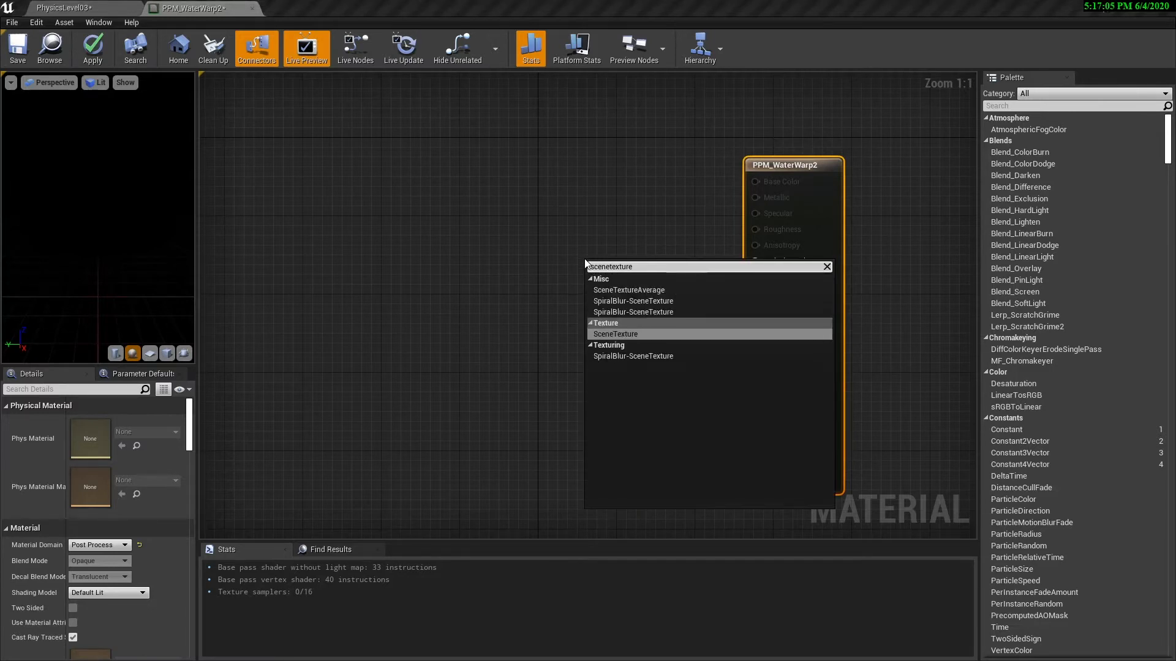
left_click(638, 335)
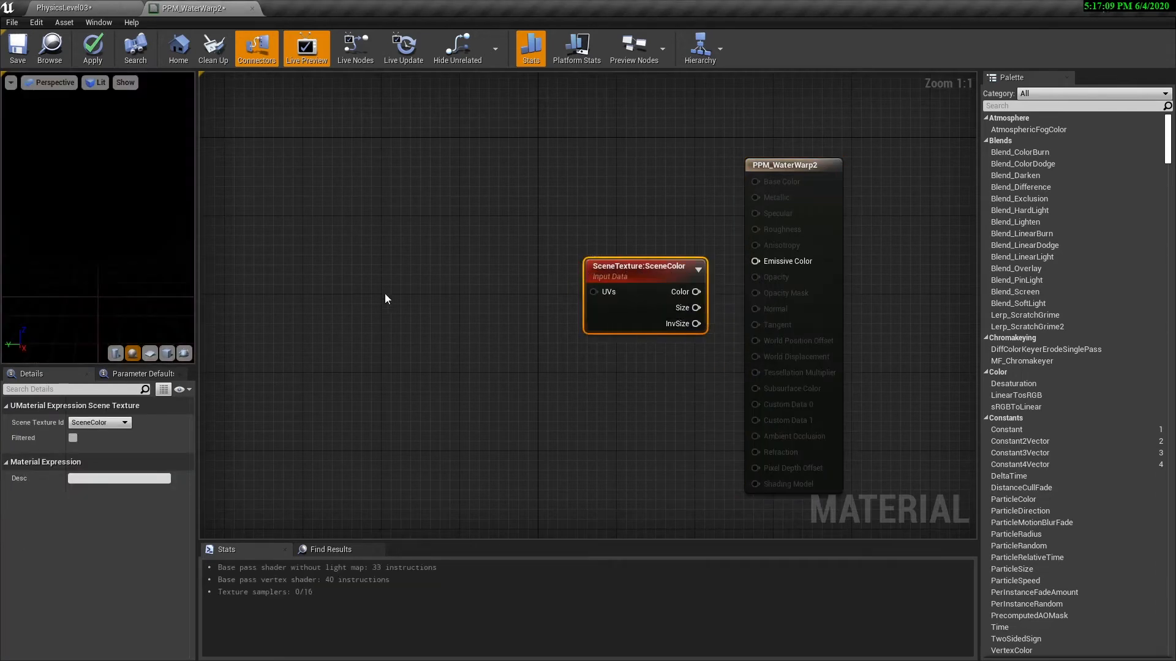
left_click(93, 423)
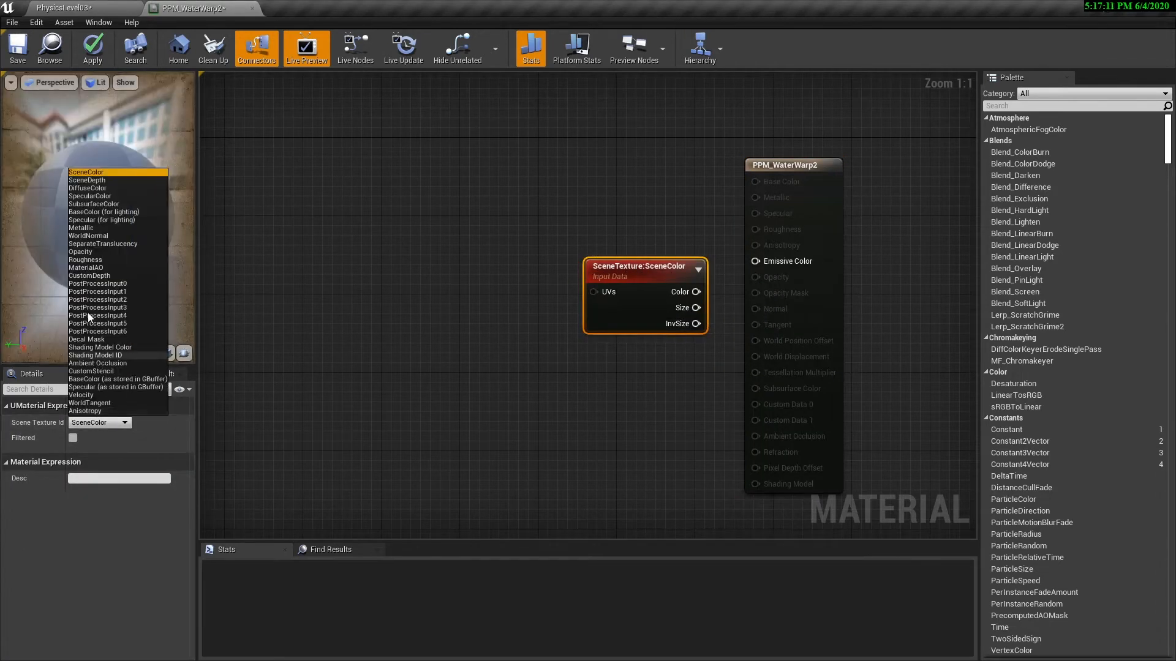
left_click(96, 284)
Connect the SceneTexture's Color output to Emissive Color and space the node away from the result node.
left_click_drag(674, 282, 758, 263)
right_click_drag(435, 369, 586, 354)
left_click_drag(725, 230, 695, 220)
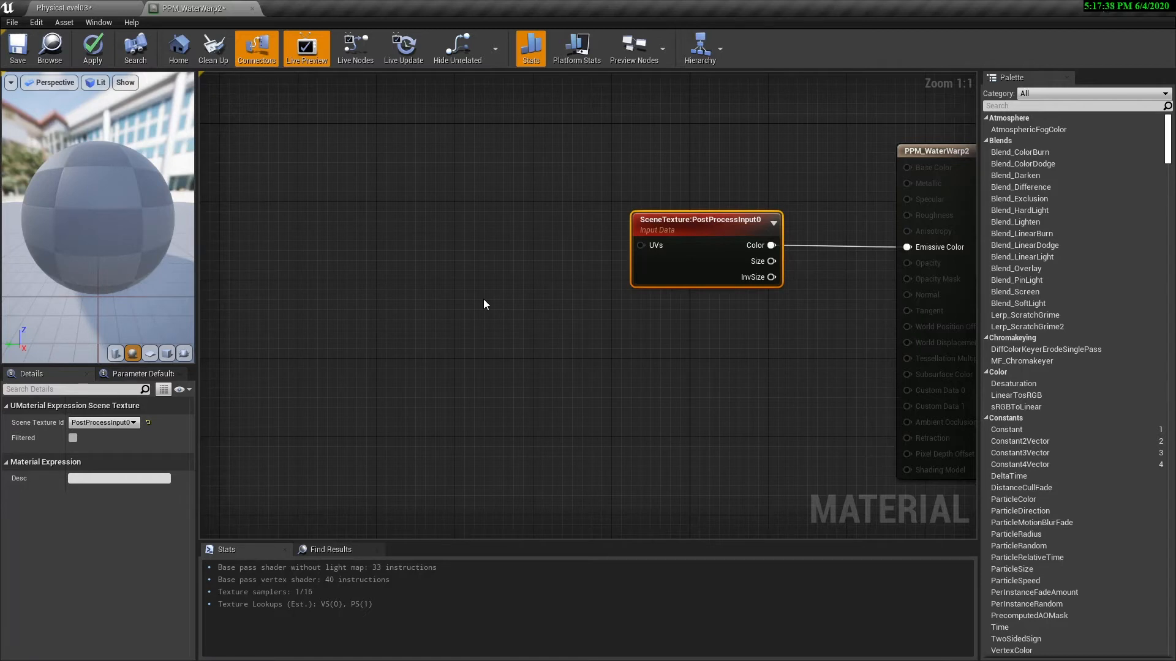
Add a Panner node to the graph ahead of the SceneTexture node.
right_click(294, 225)
type("panner")
key("Return")
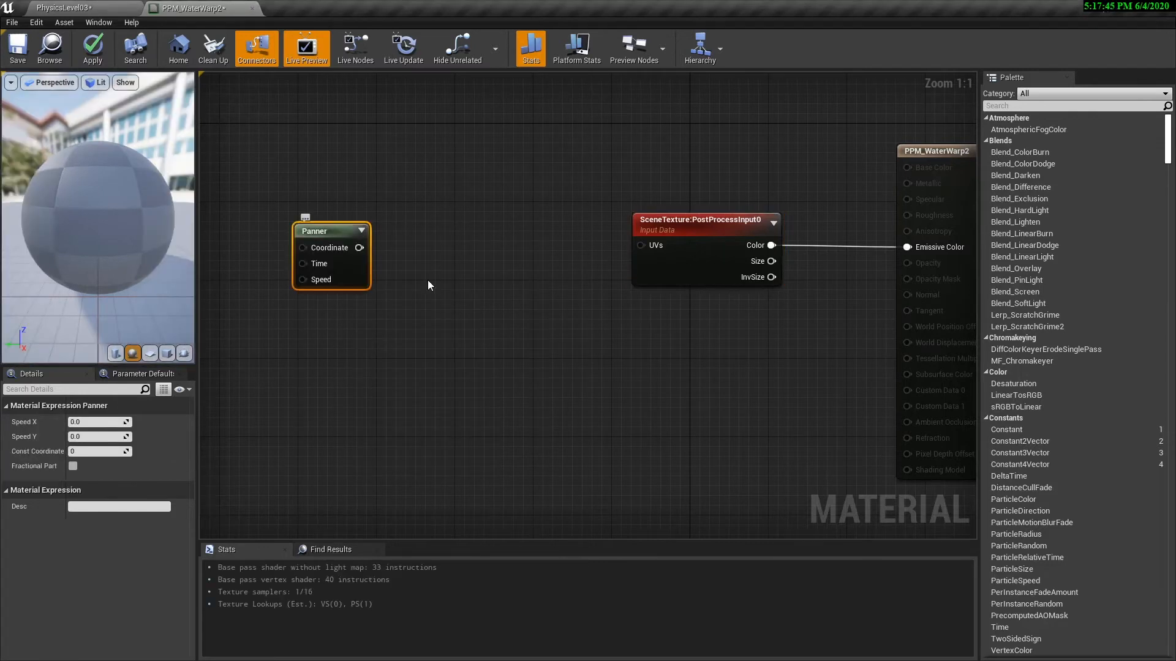
right_click_drag(506, 338, 750, 332)
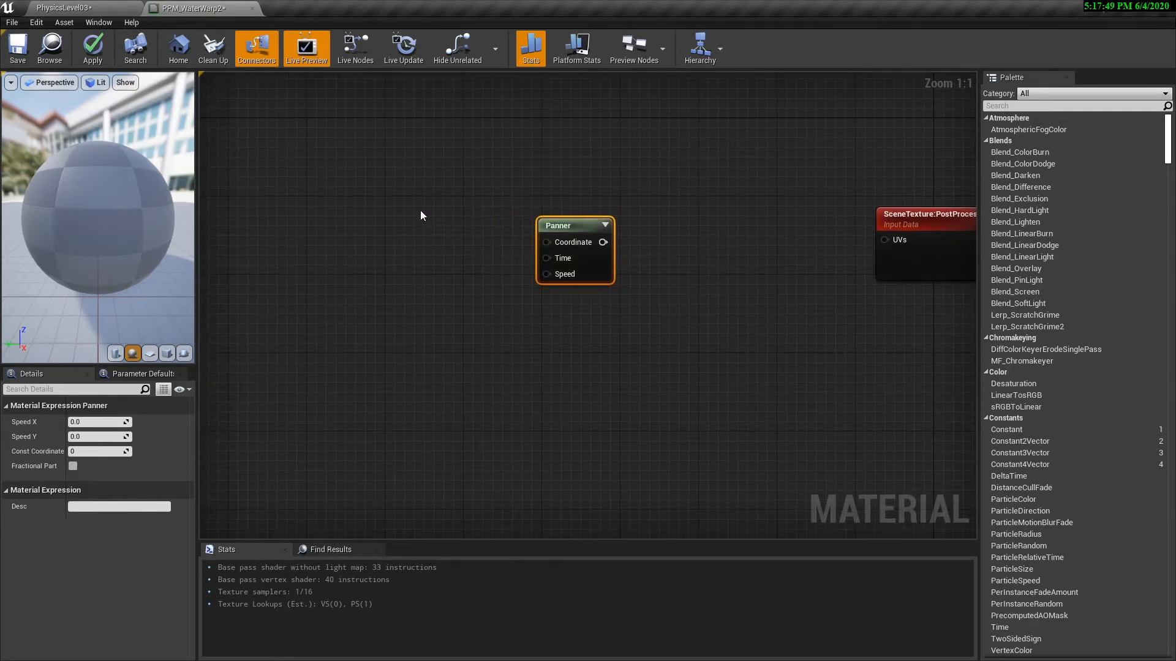
Add a TexCoord node, connect it to the Panner's Coordinate input and bring the two nodes close together.
left_click(346, 232)
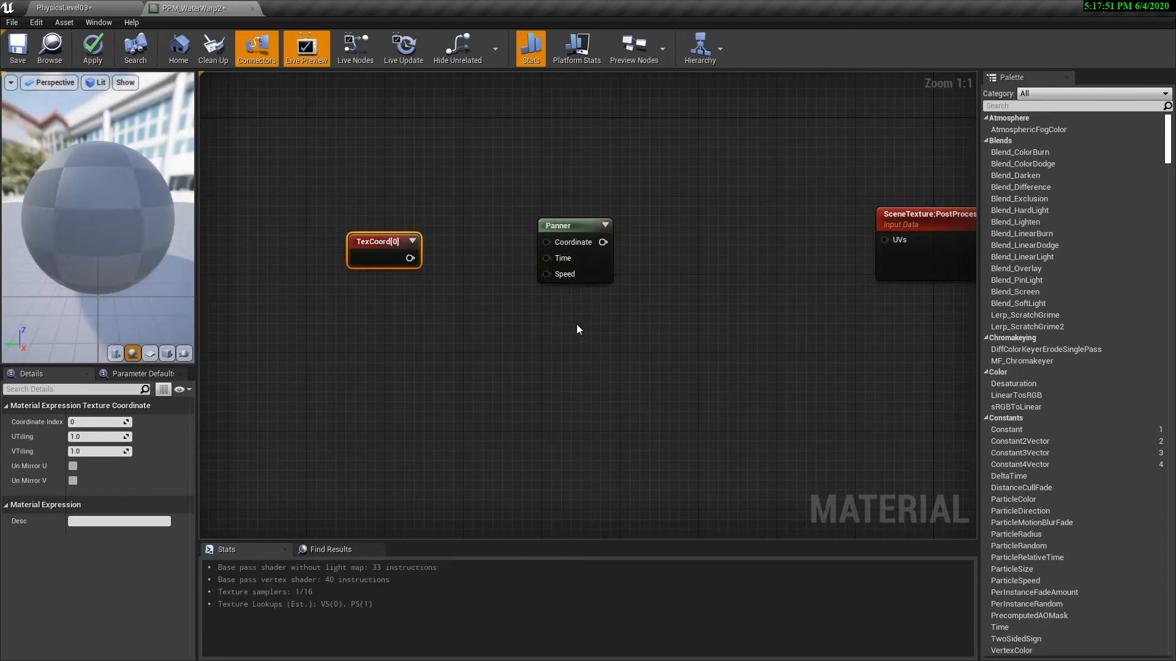
left_click(532, 275)
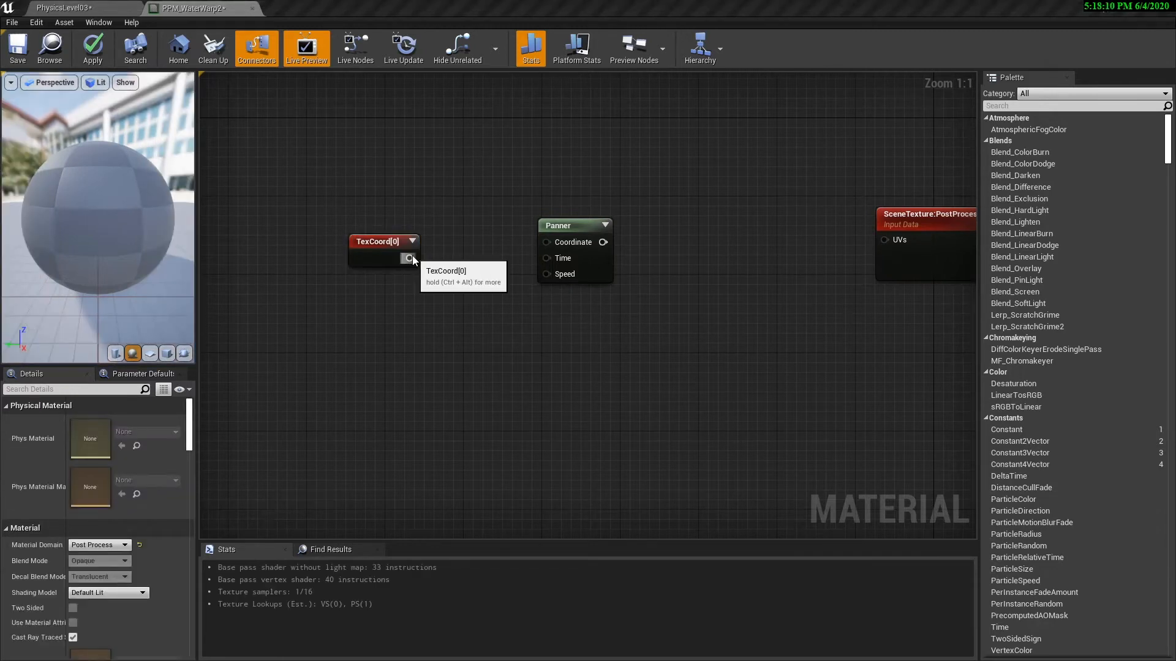
left_click_drag(409, 258, 466, 241)
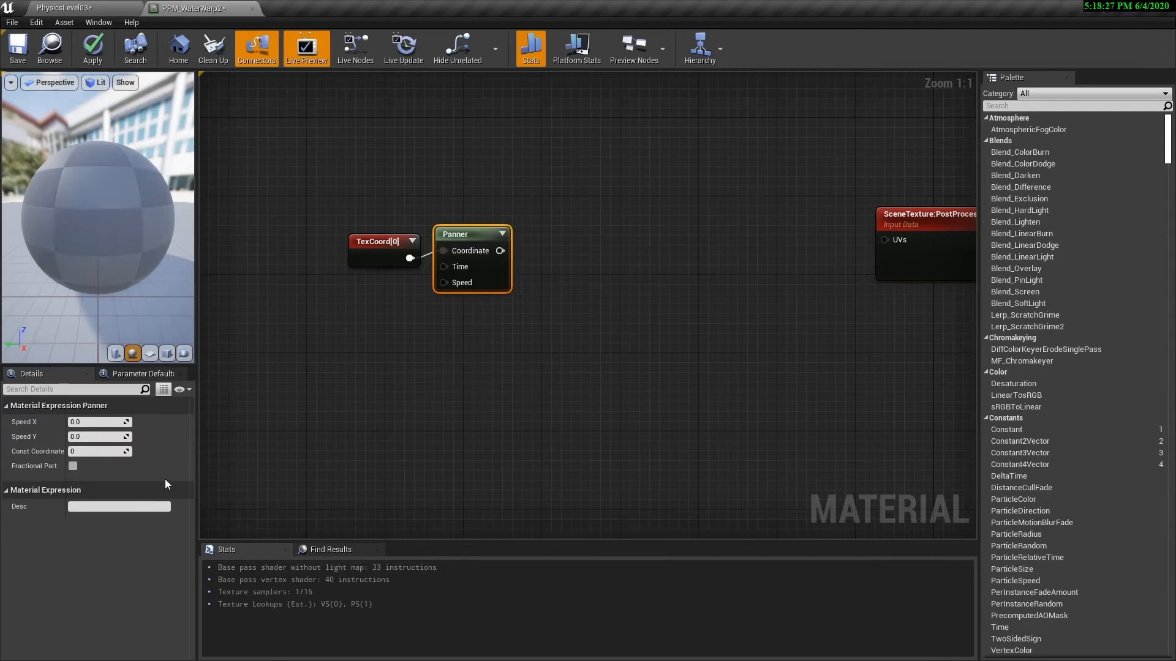
Set the Panner's Speed X and Speed Y to 0.05.
left_click(93, 417)
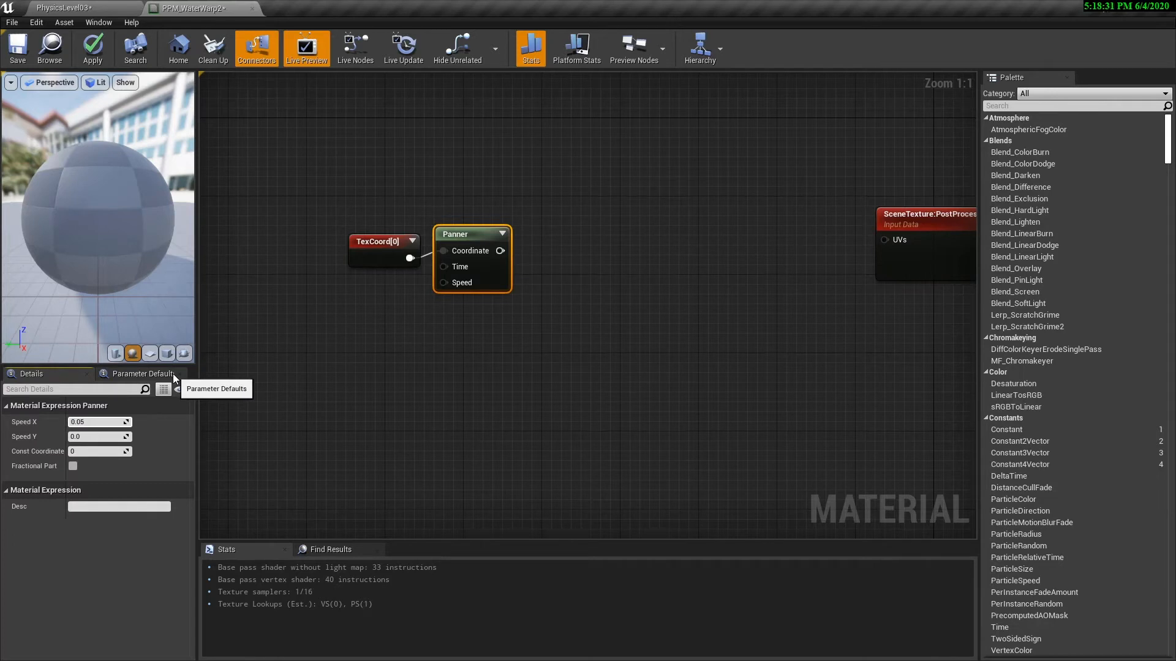
key("Tab")
type("0.05")
key("Return")
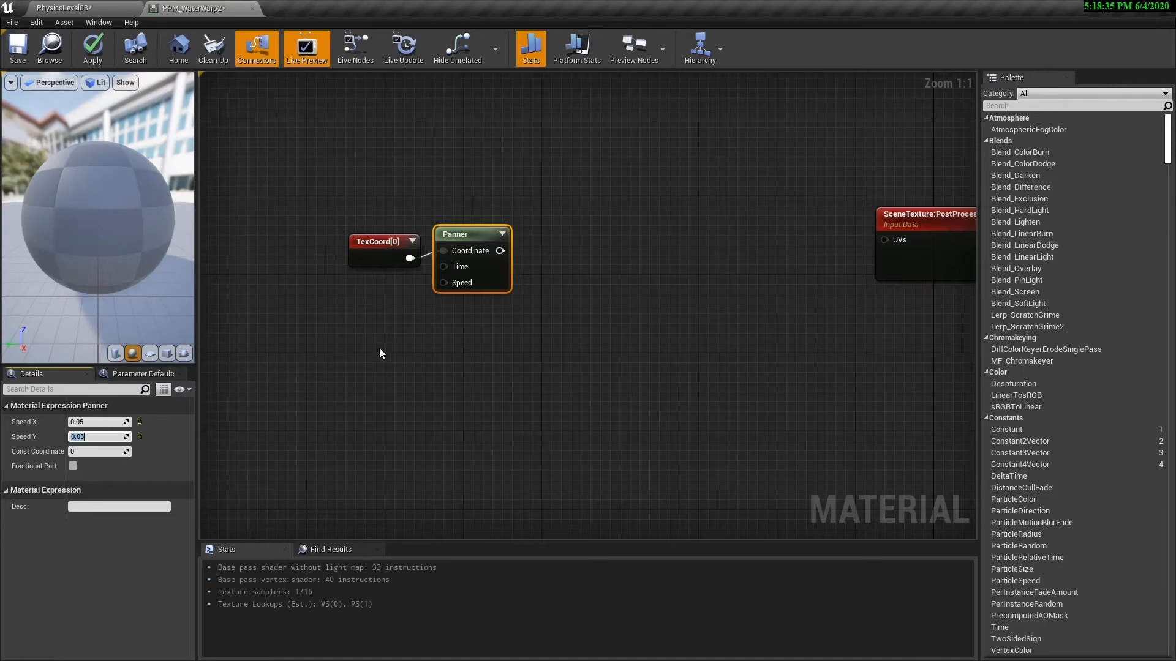
Add a Texture Sample node after the Panner and feed its UVs from the Panner's output.
left_click(553, 232)
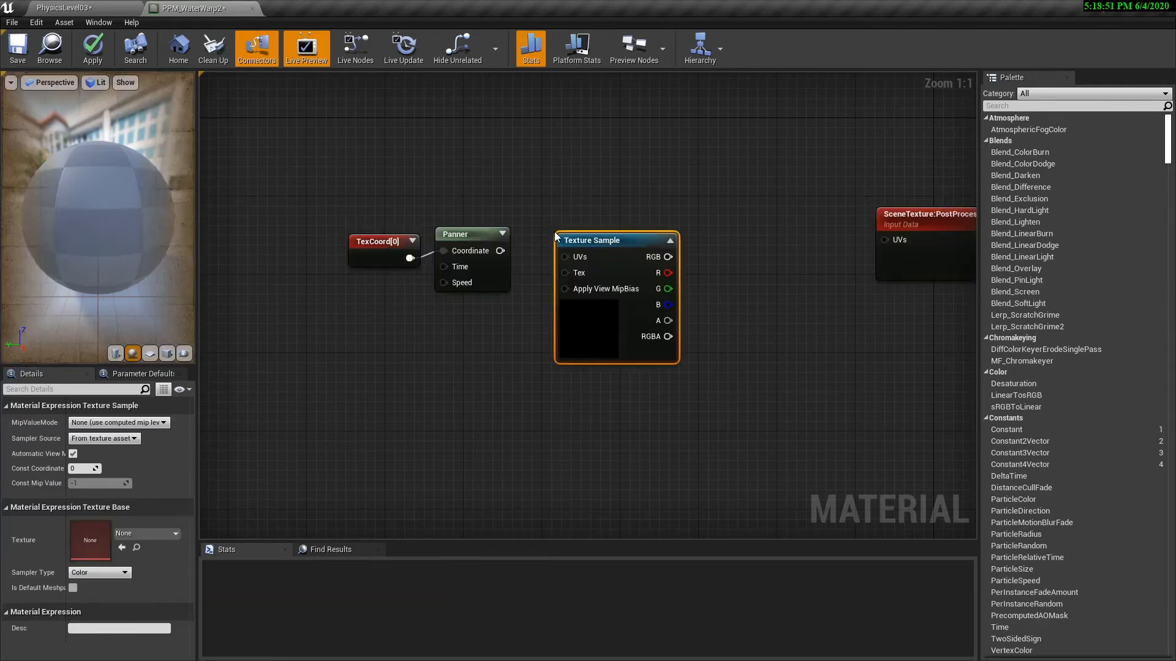
left_click_drag(500, 250, 572, 257)
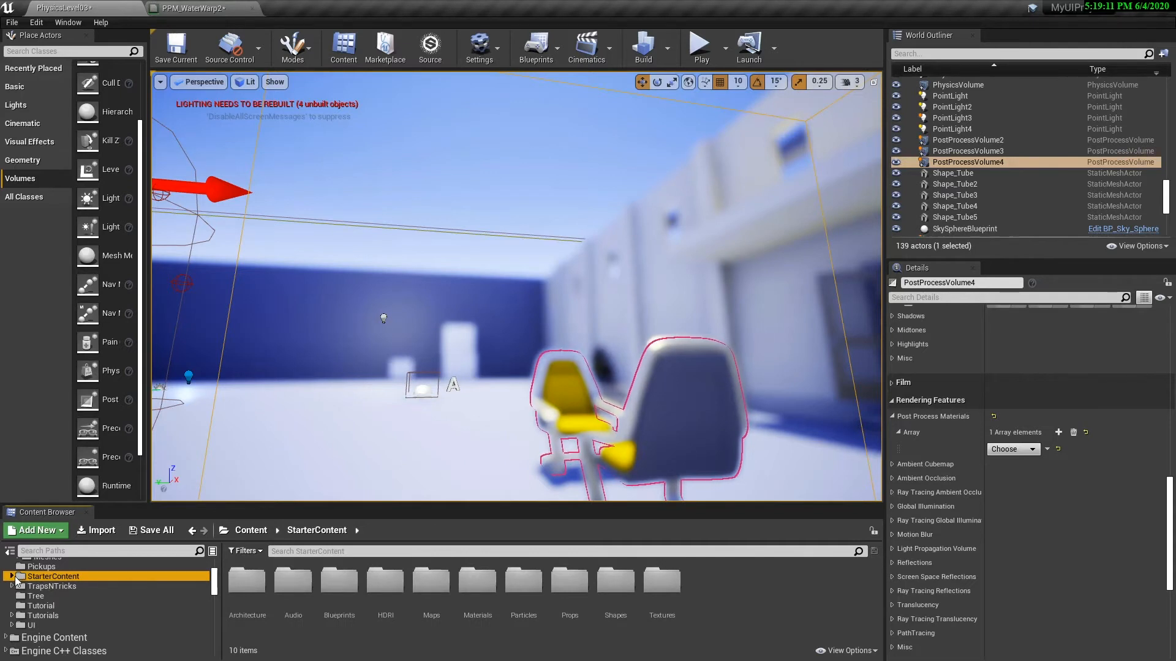
Locate the T_Water_N texture in StarterContent's Textures folder, using the search term water.
left_click(14, 580)
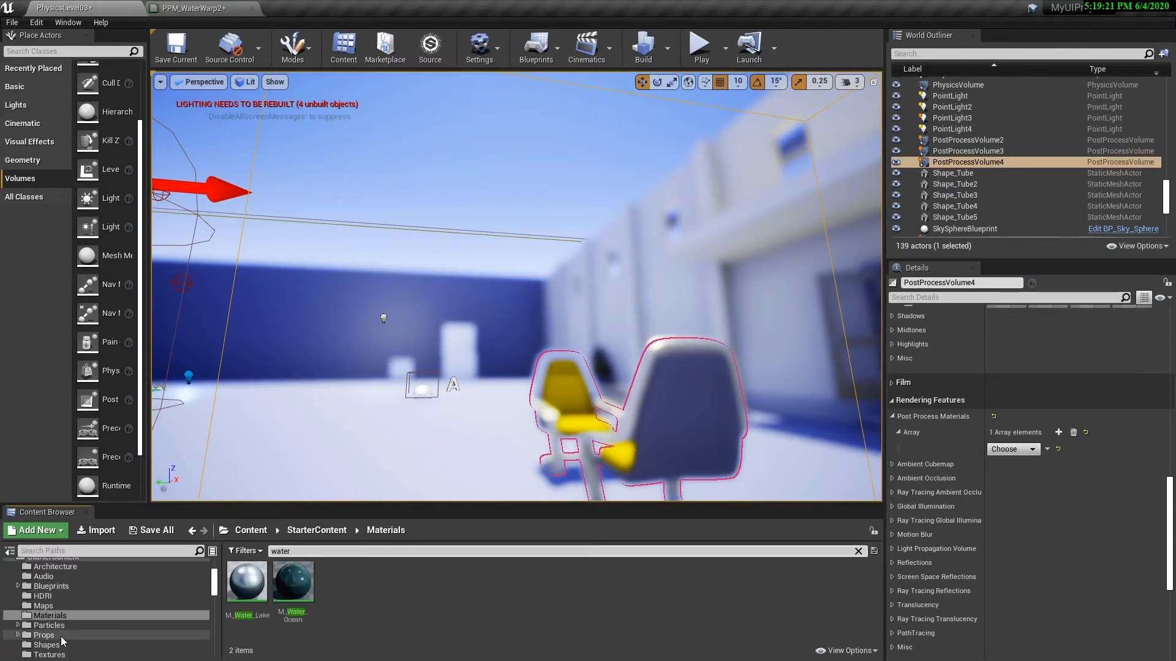
scroll(63, 642, "down", 1)
left_click(48, 635)
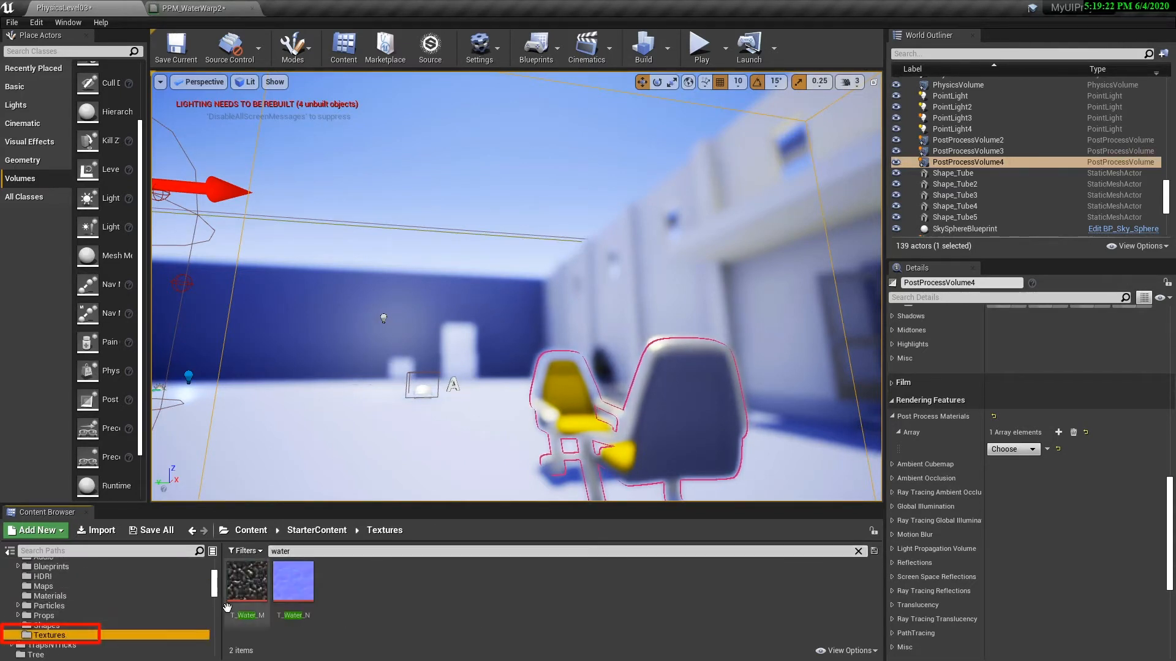
left_click(283, 606)
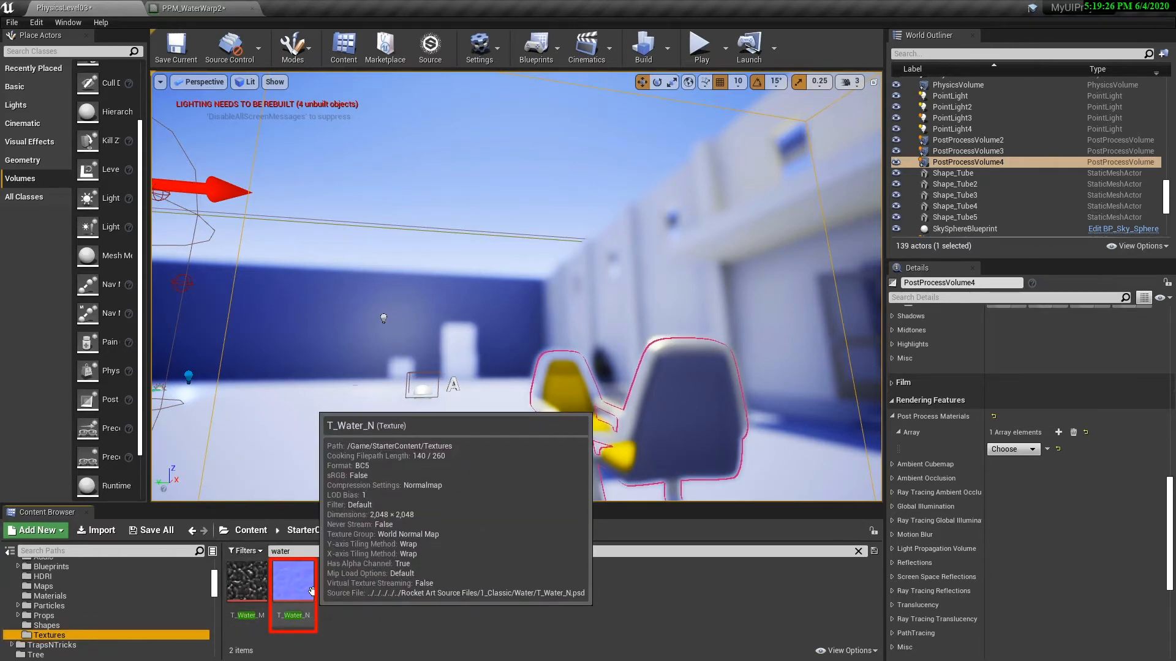
Assign T_Water_N as the Texture Sample's texture and align the node with the Panner.
left_click(215, 7)
left_click(141, 533)
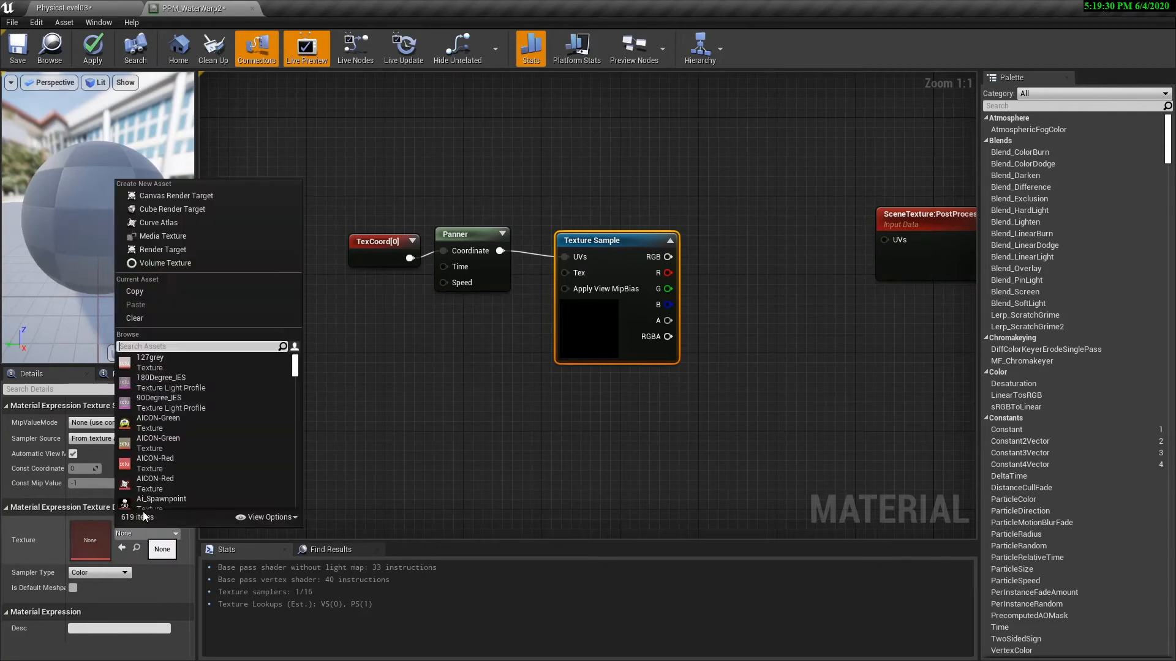
type("T_water")
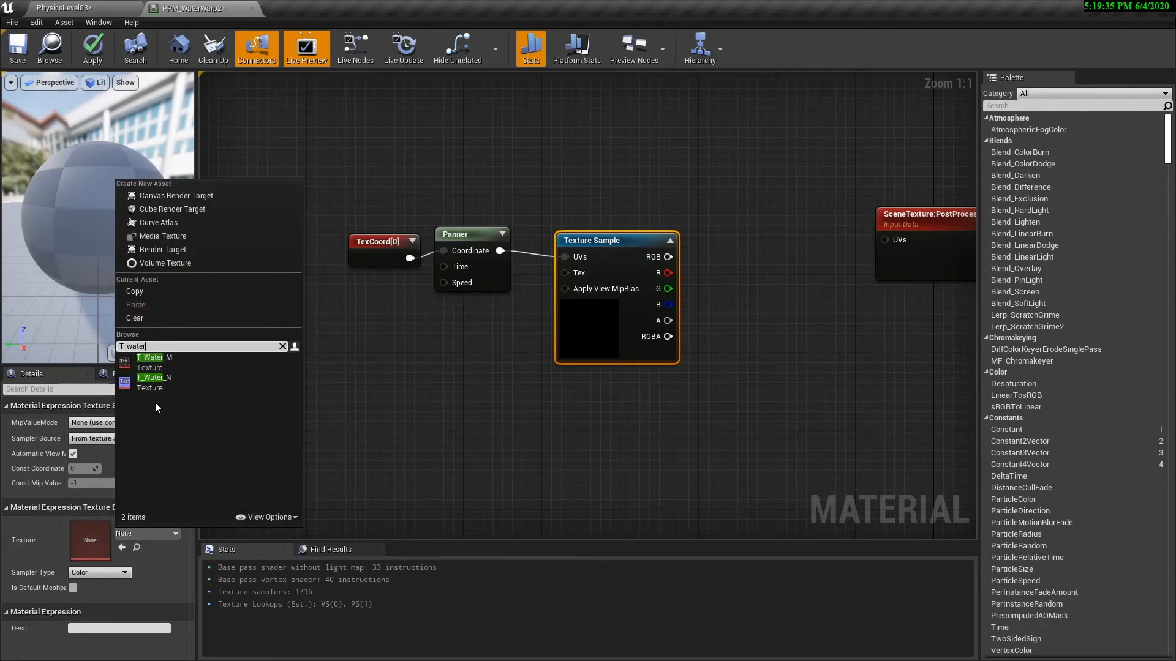
left_click(156, 381)
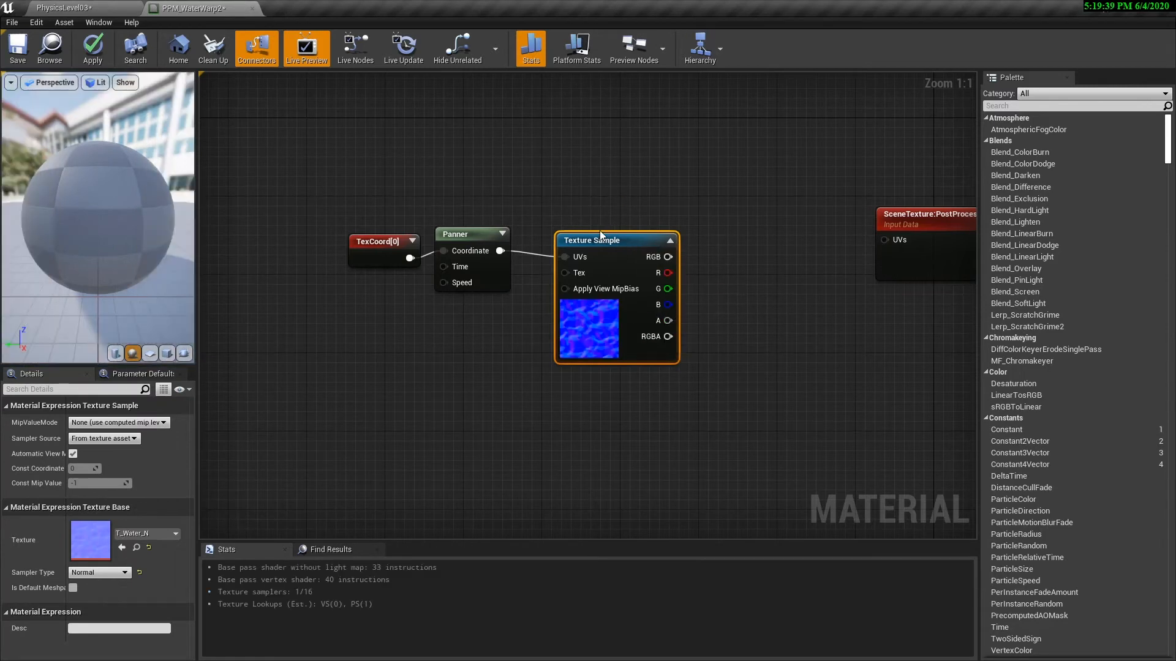
left_click_drag(600, 232, 577, 237)
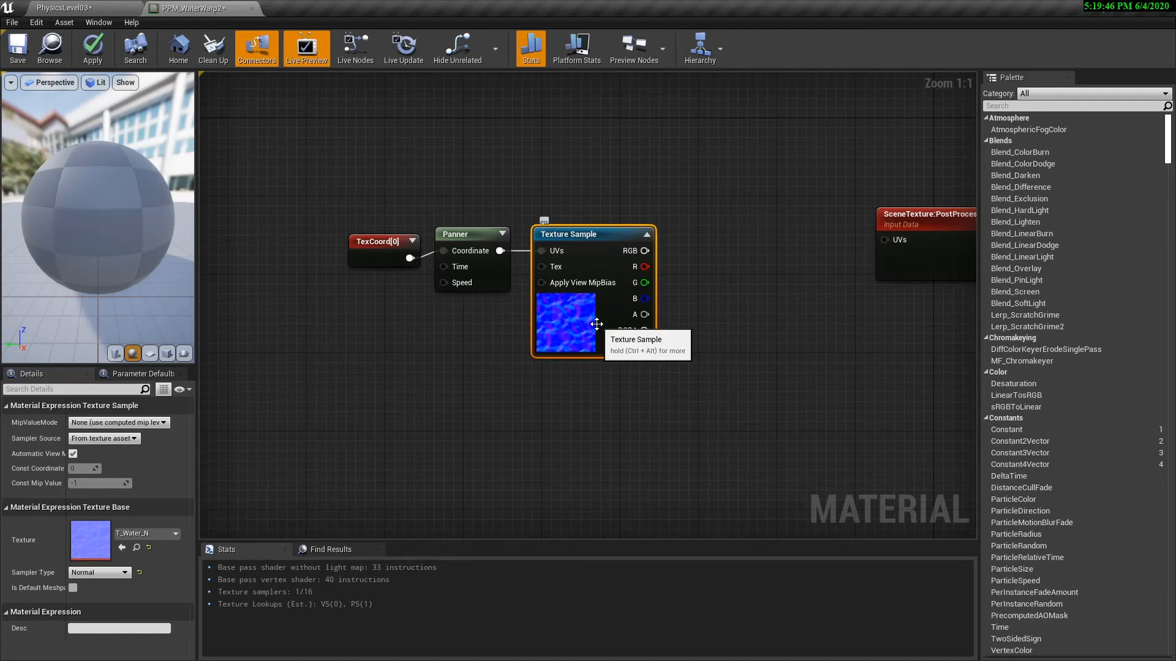
Add a Component Mask node for the R and G channels and connect the Texture Sample's RGB output to it.
right_click(690, 297)
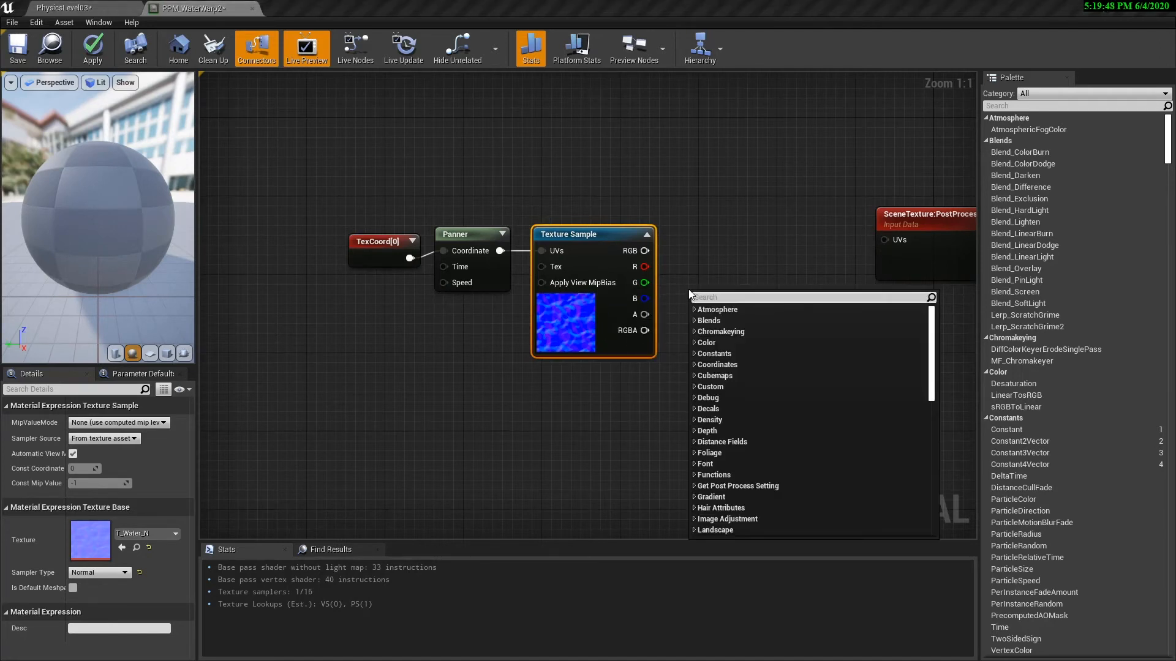
type("mask")
left_click(720, 420)
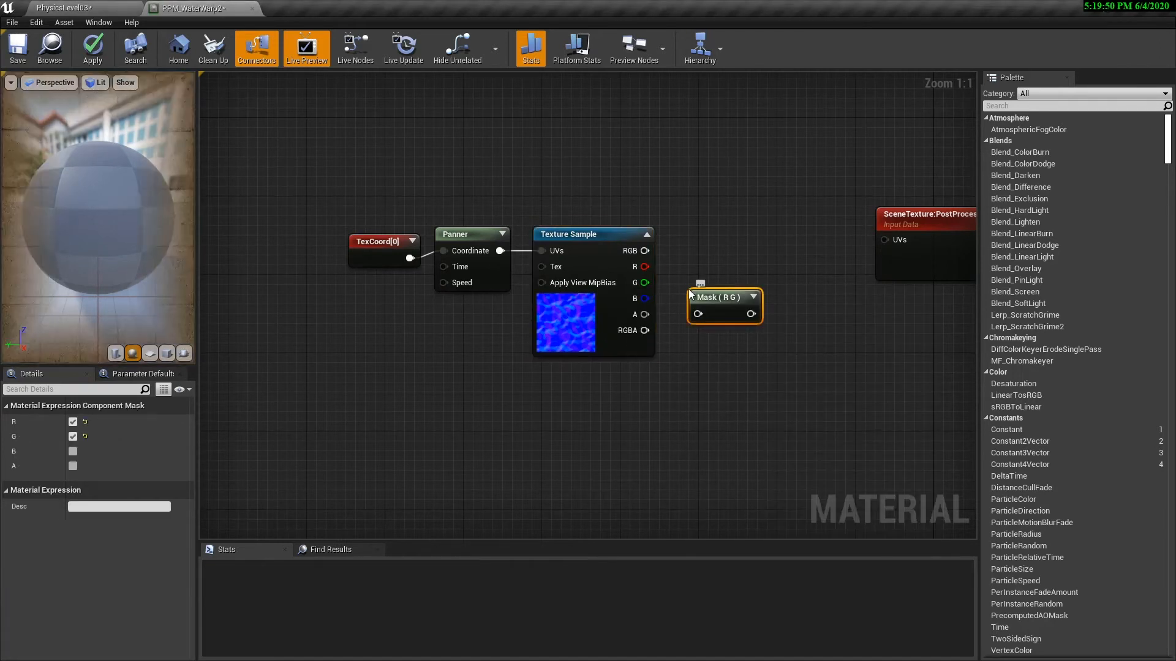
left_click_drag(726, 310, 704, 237)
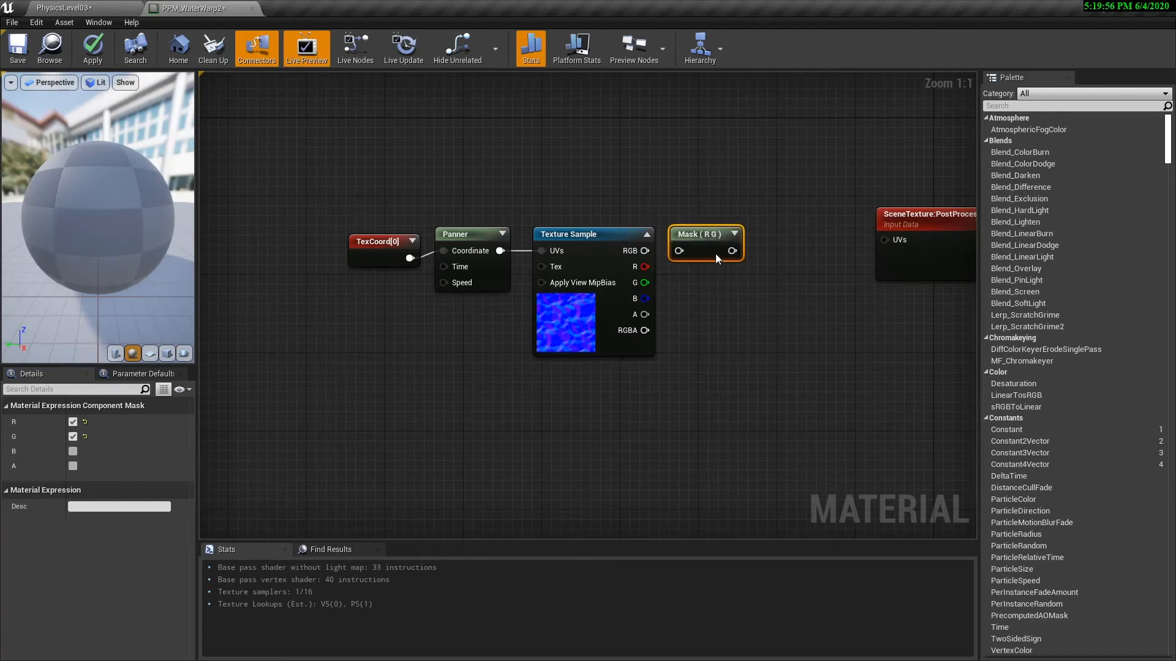
left_click_drag(644, 251, 674, 252)
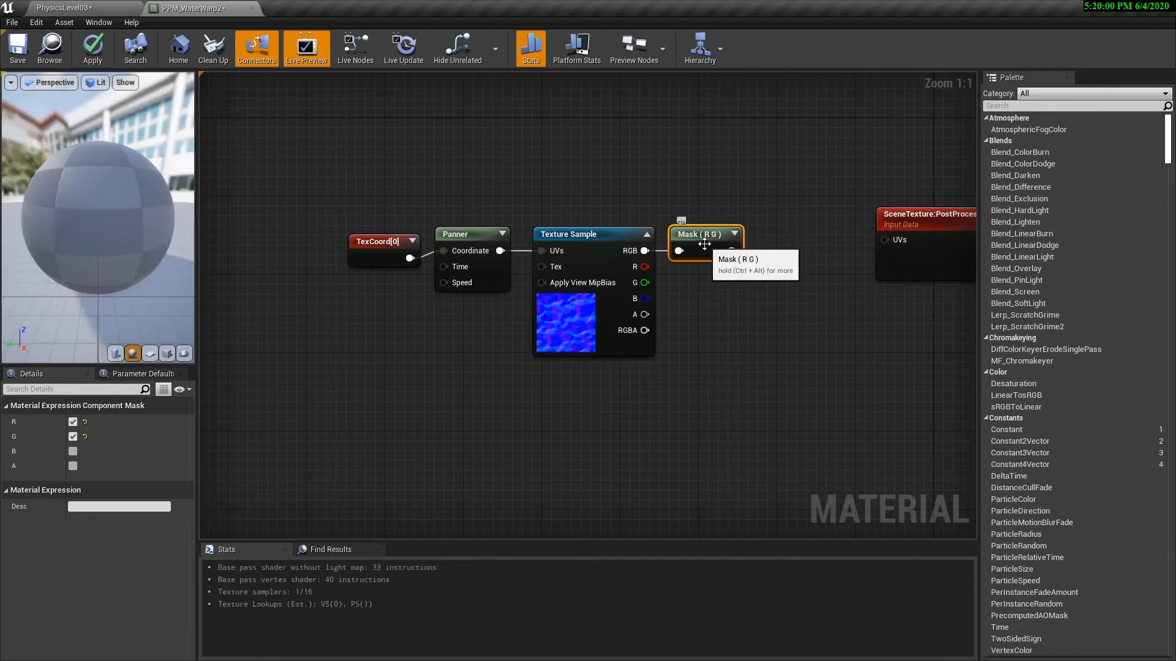
Add a scalar parameter named Warp Strength with a default value of 0.1 and place it below the Mask node.
left_click(703, 297)
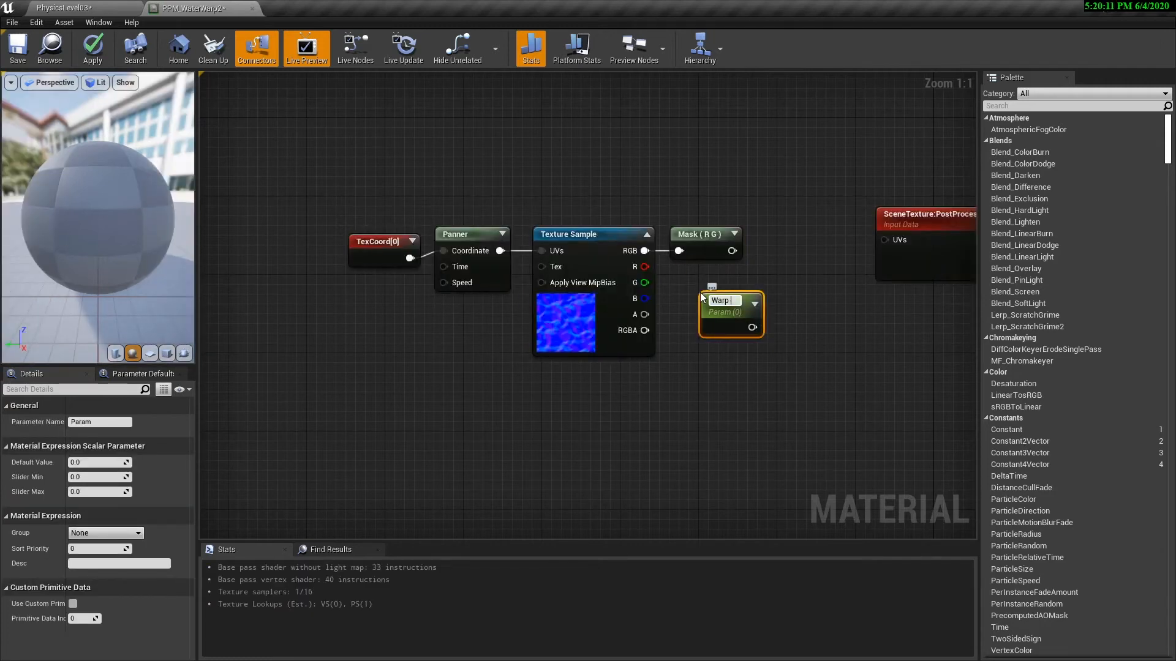
type("Warp Strength")
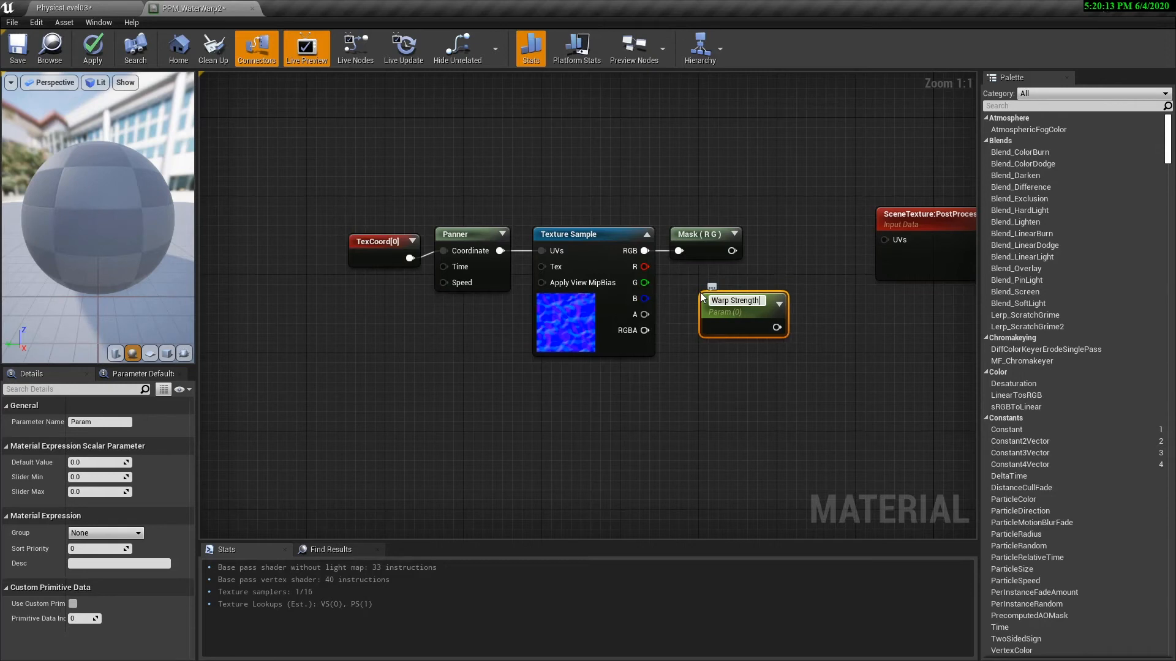
key("Return")
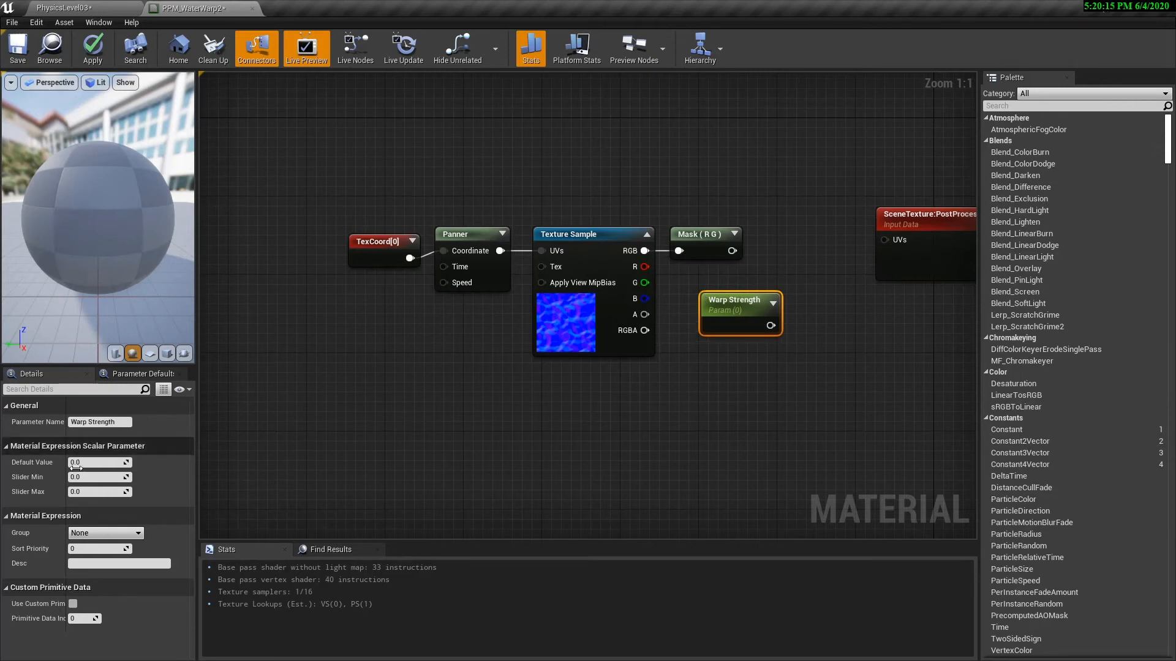
left_click(115, 464)
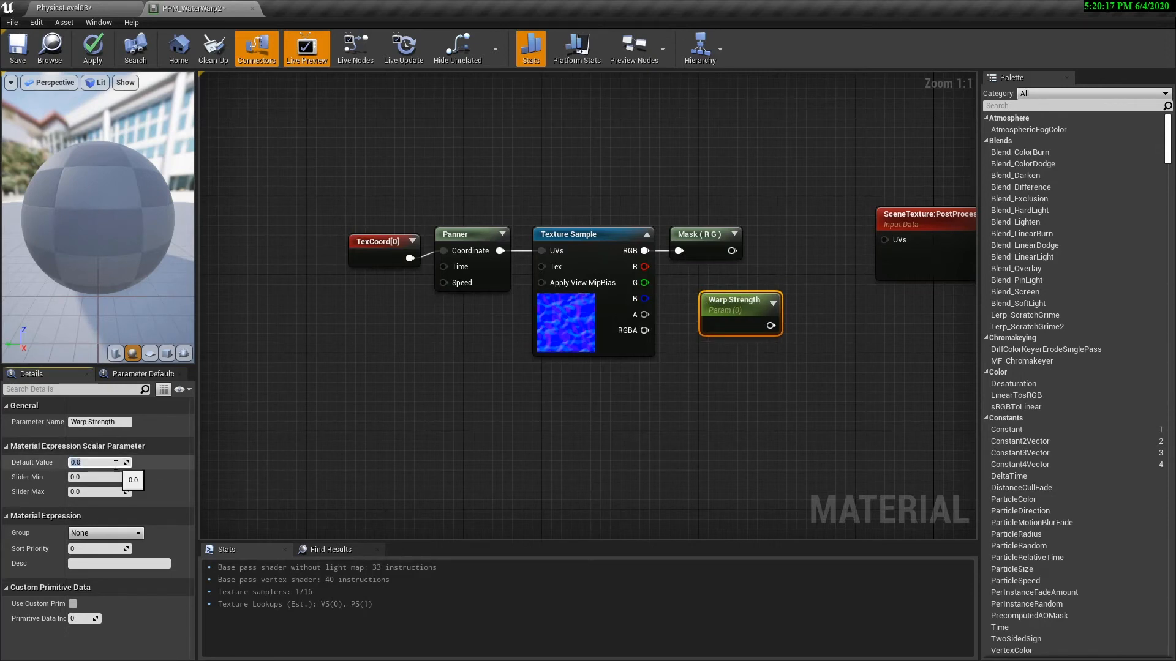
type(".1")
key("Return")
left_click_drag(745, 299, 715, 322)
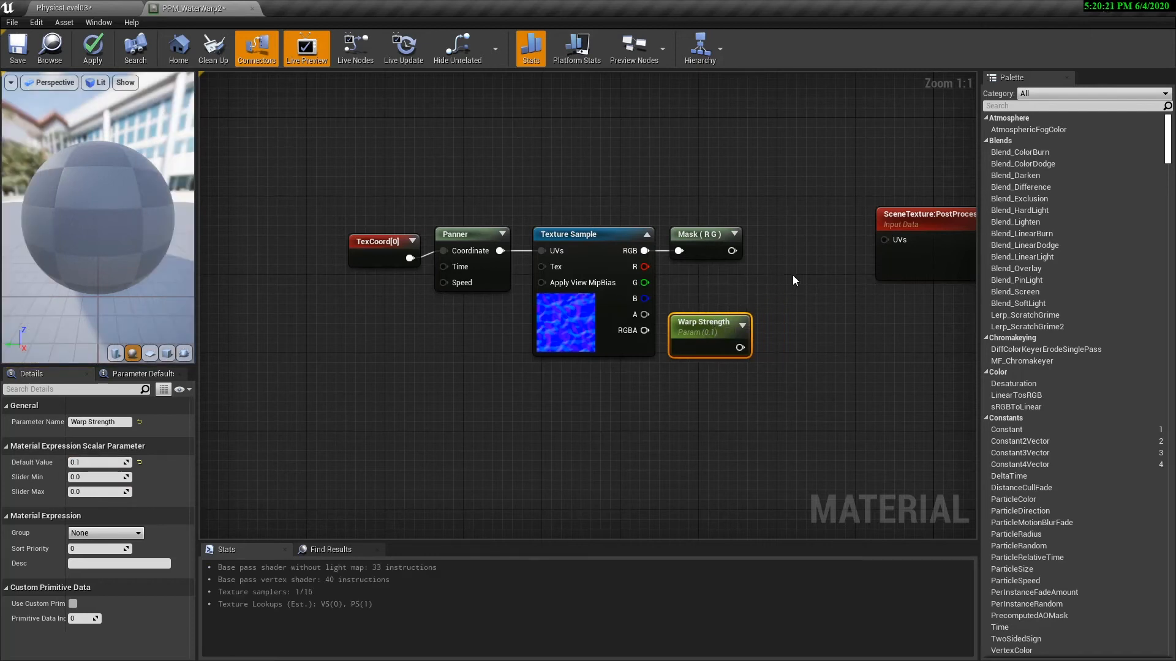
Add a Multiply node with the Mask output in A and Warp Strength in B.
left_click(821, 271)
left_click_drag(846, 274, 756, 280)
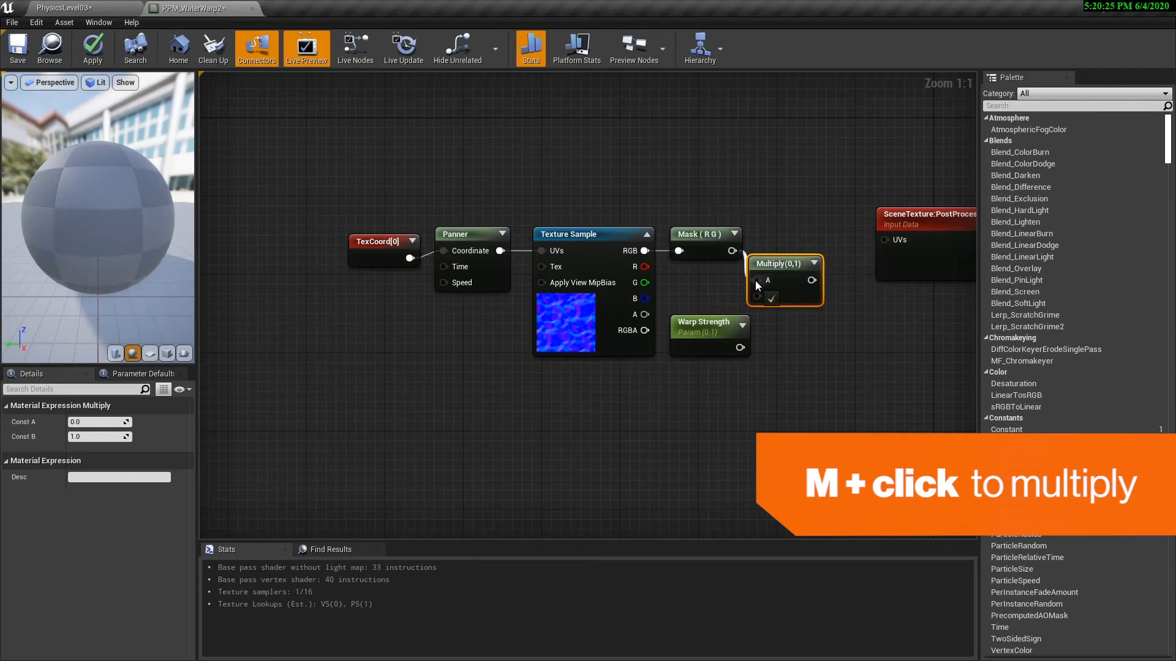
left_click_drag(740, 348, 758, 296)
Add an Add node taking the Multiply result in B and feeding the UVs of SceneTexture:PostProcessInput0.
right_click_drag(924, 370, 800, 364)
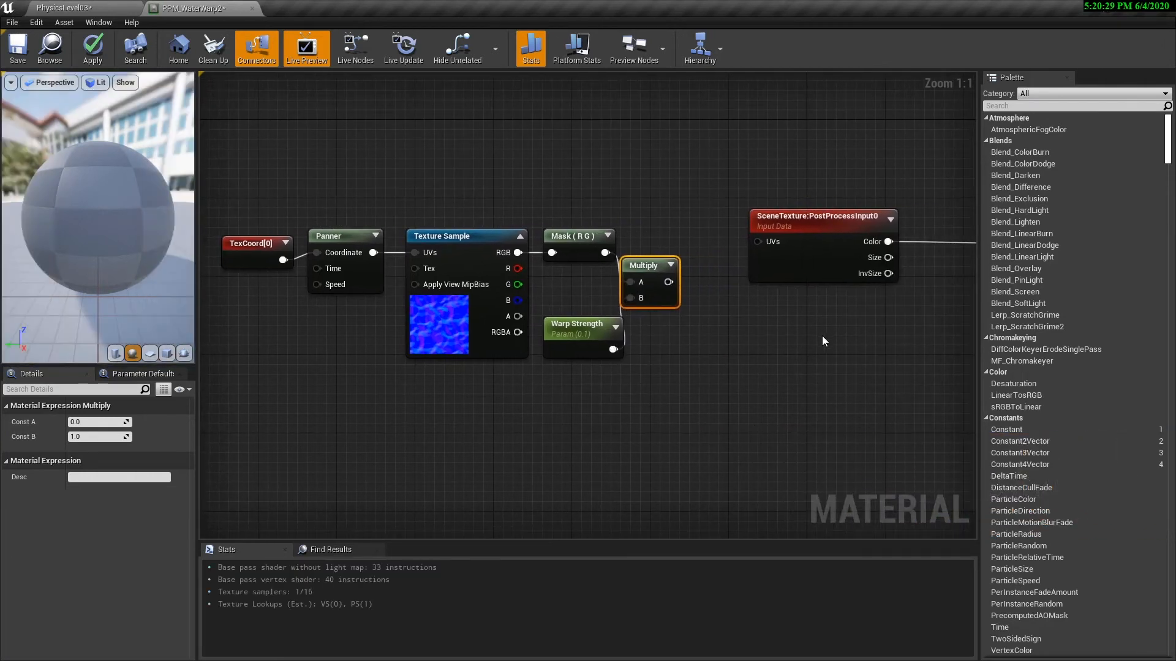
right_click_drag(766, 292, 739, 384)
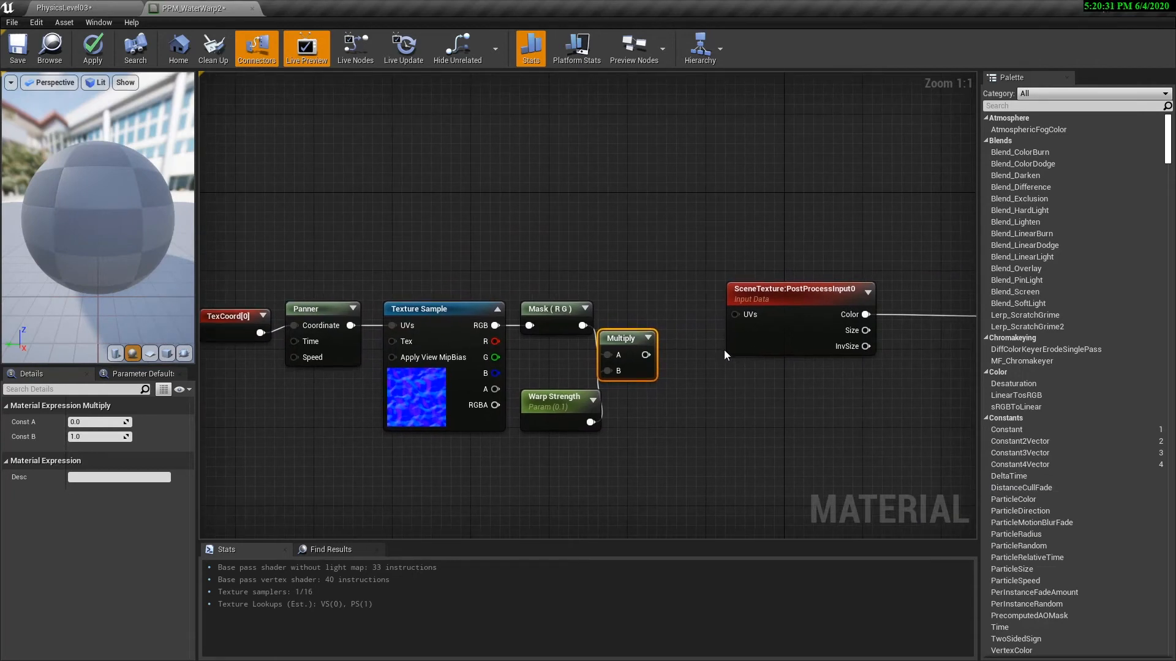
left_click(691, 291)
left_click_drag(698, 330, 646, 356)
left_click_drag(722, 299, 737, 317)
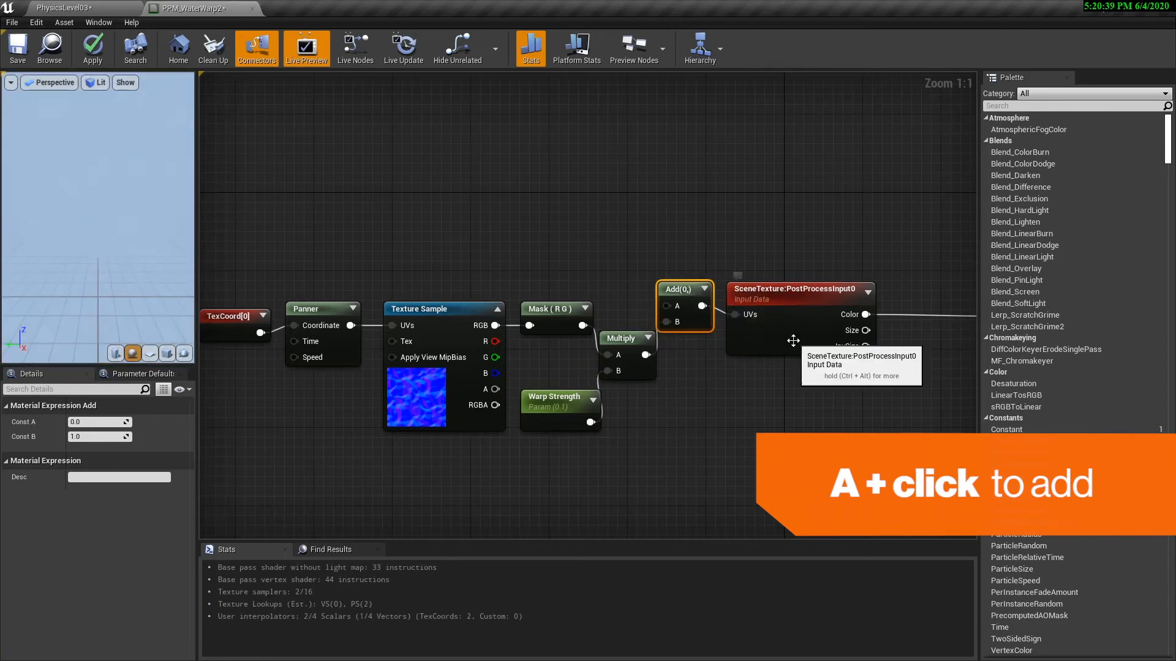
Add a second TexCoord node, connect it to the Add node's A input and move it above the Mask node.
left_click(605, 205)
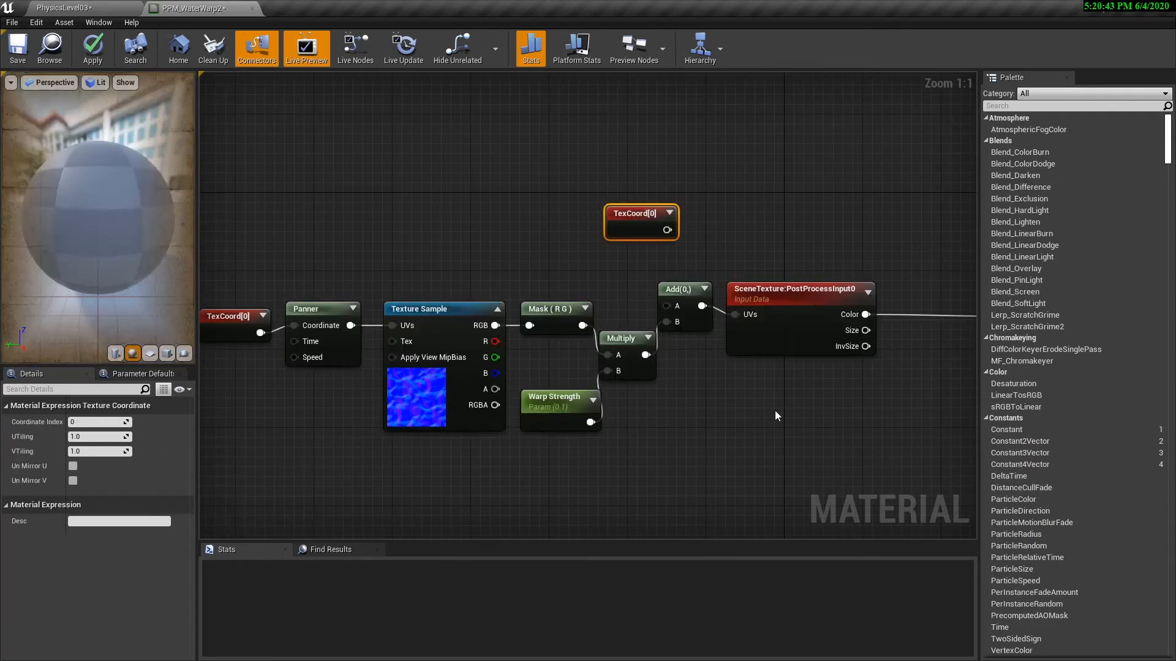
left_click_drag(667, 229, 666, 306)
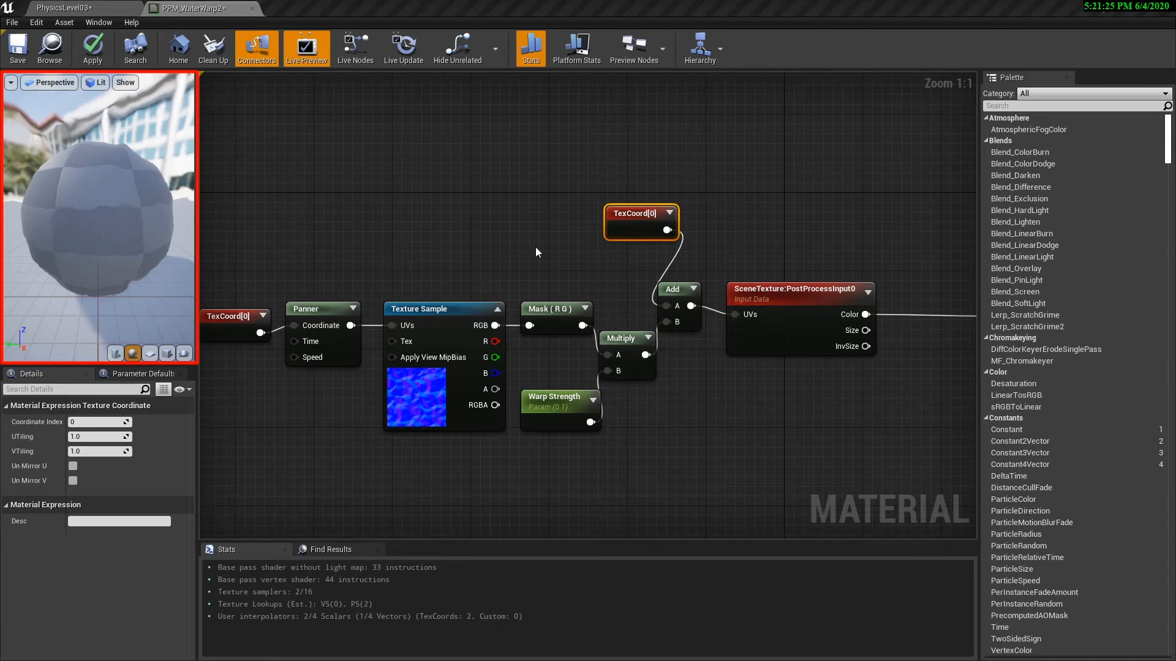
left_click_drag(628, 218, 589, 225)
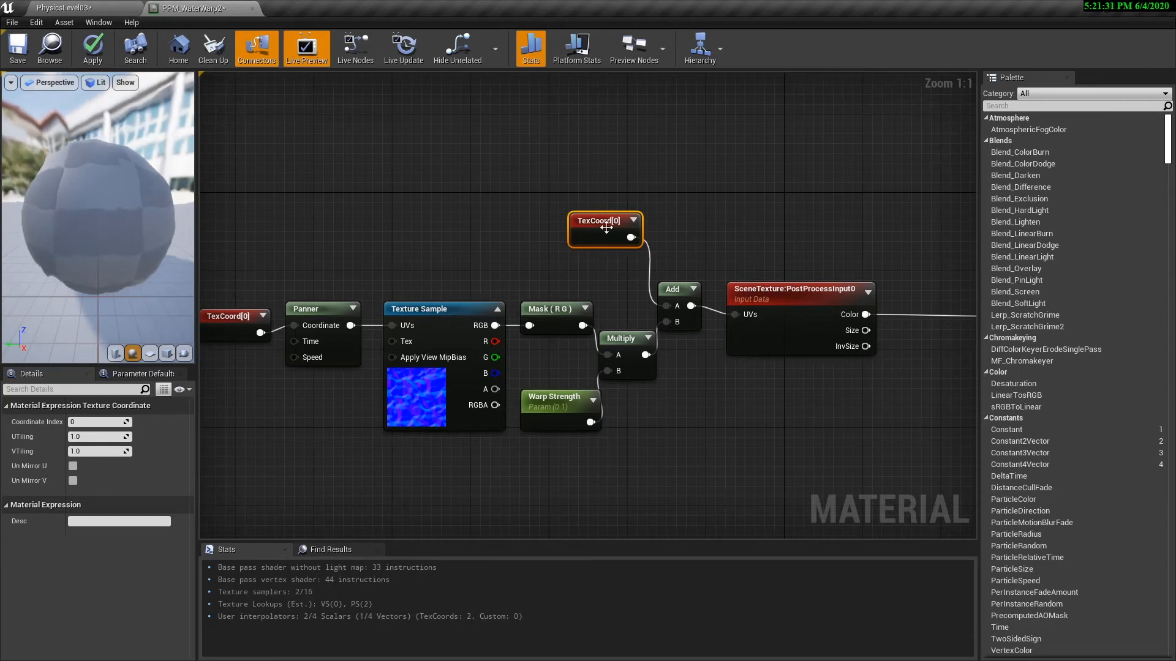
left_click_drag(606, 228, 547, 208)
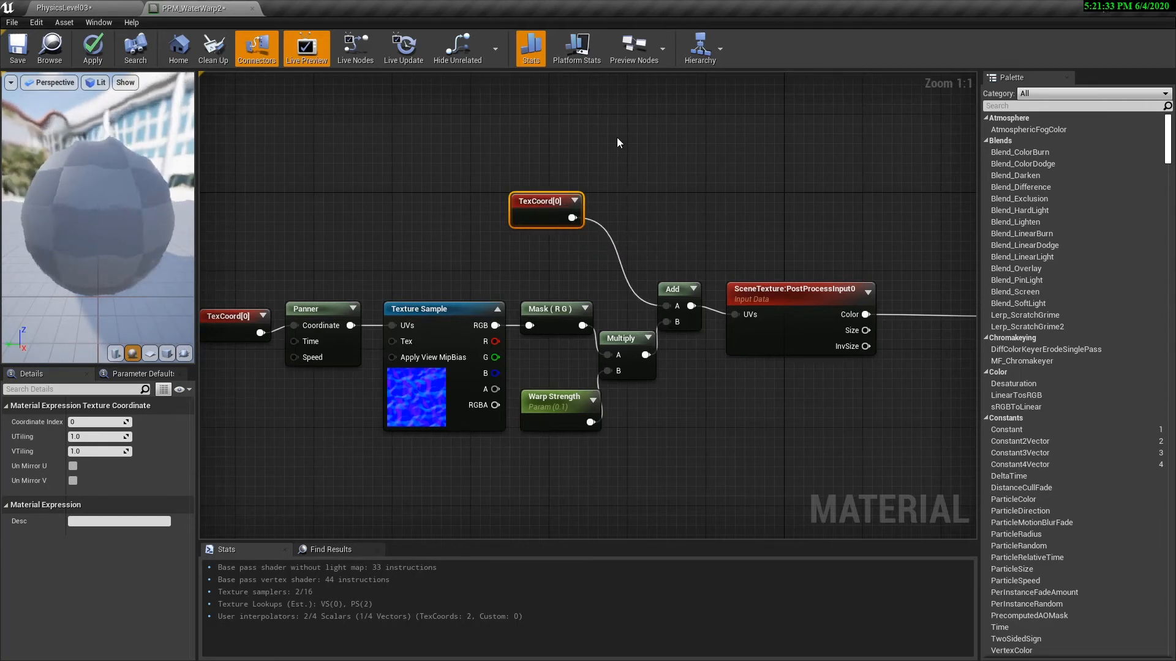
Create two scalar parameters named U and V beside the second TexCoord node.
left_click(610, 180)
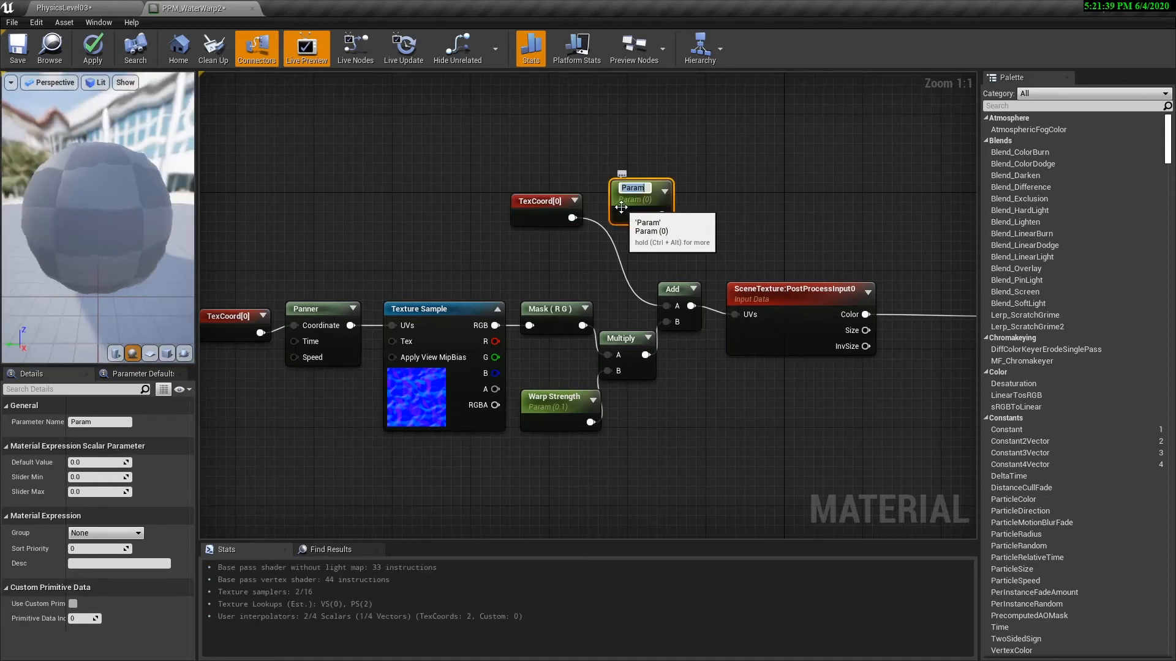
type("U")
key("Return")
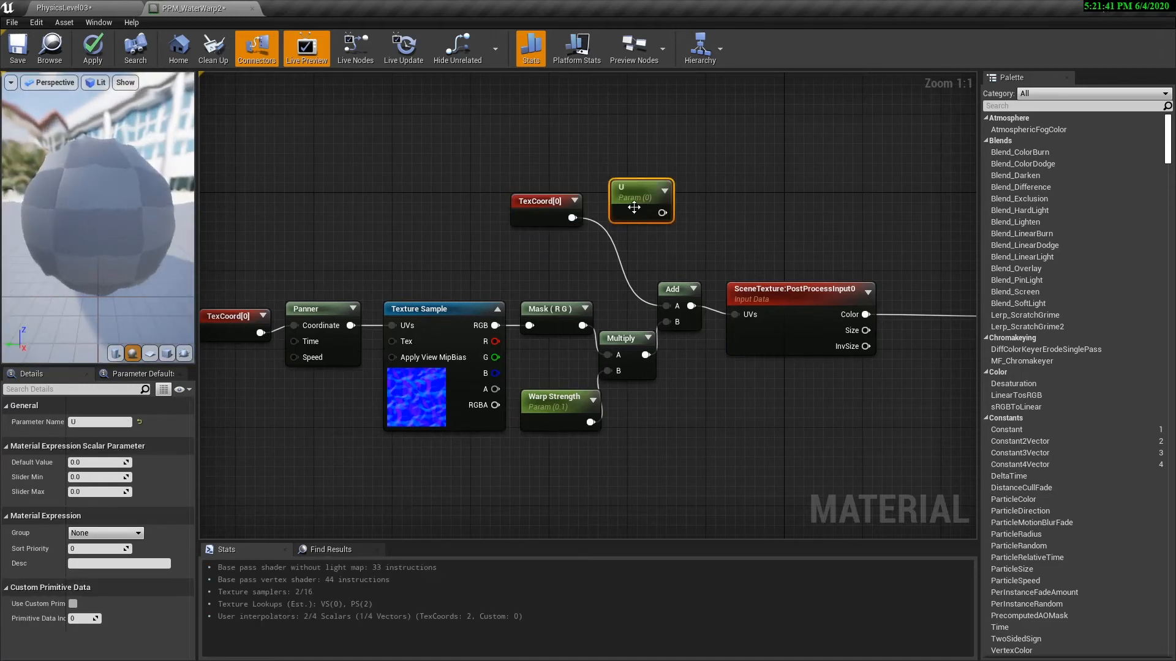
key("ctrl+w")
left_click(668, 213)
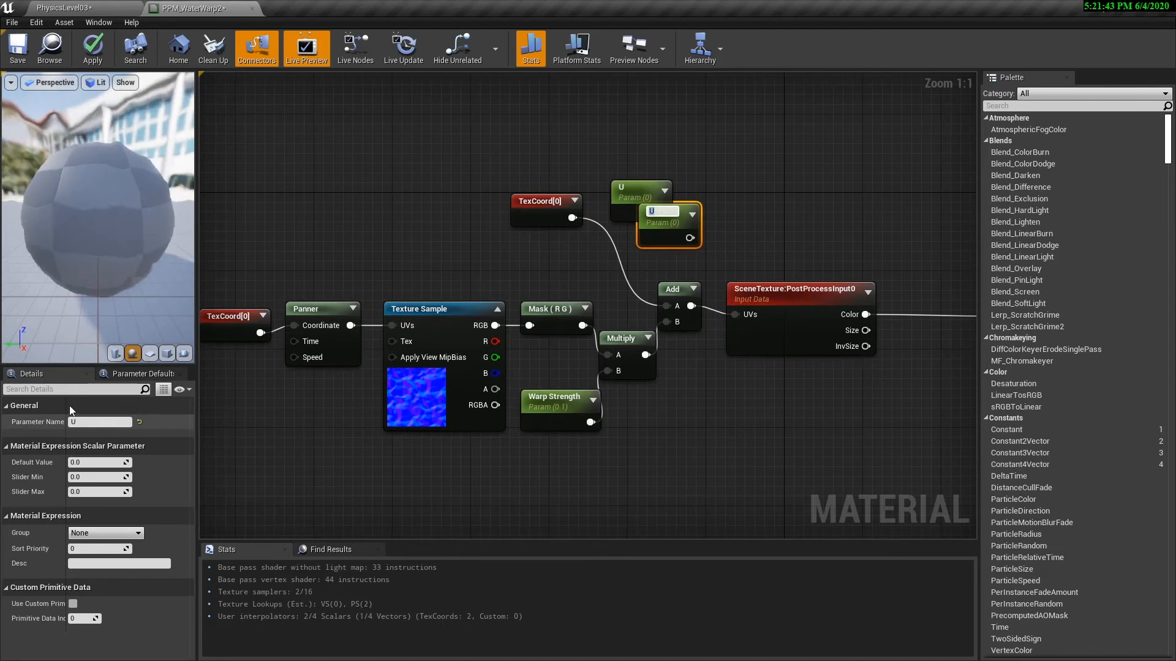
type("V")
key("Return")
left_click(273, 401)
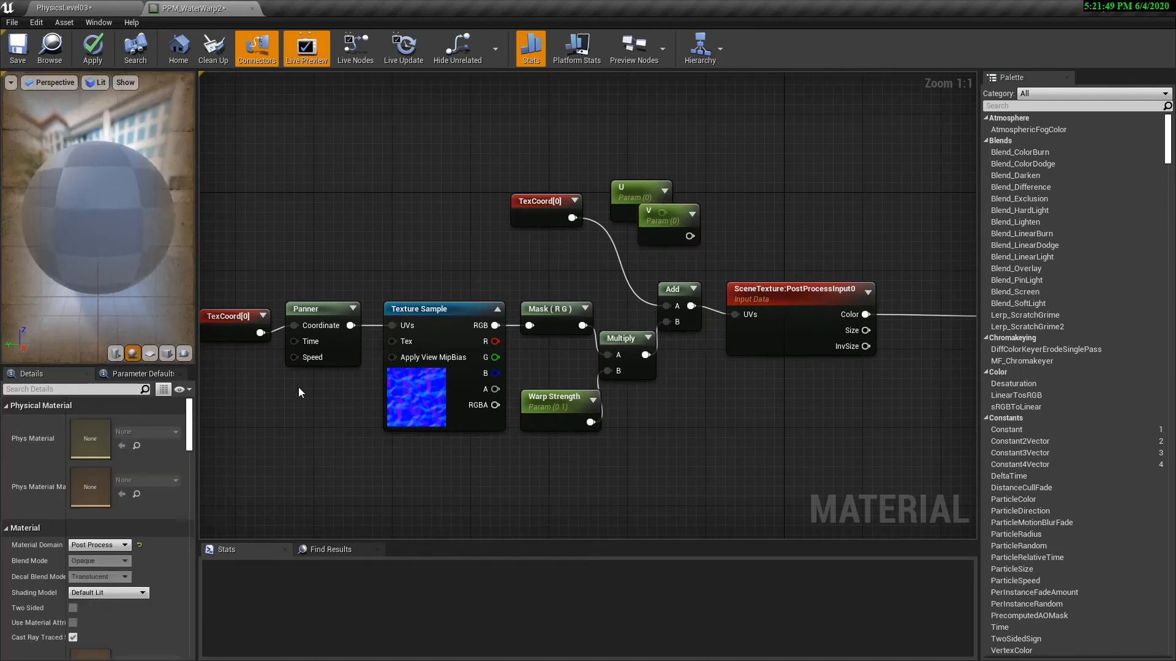
Rearrange the U, V and second TexCoord nodes to free up space above the Add node.
left_click_drag(622, 190, 637, 151)
left_click(649, 224, "ctrl")
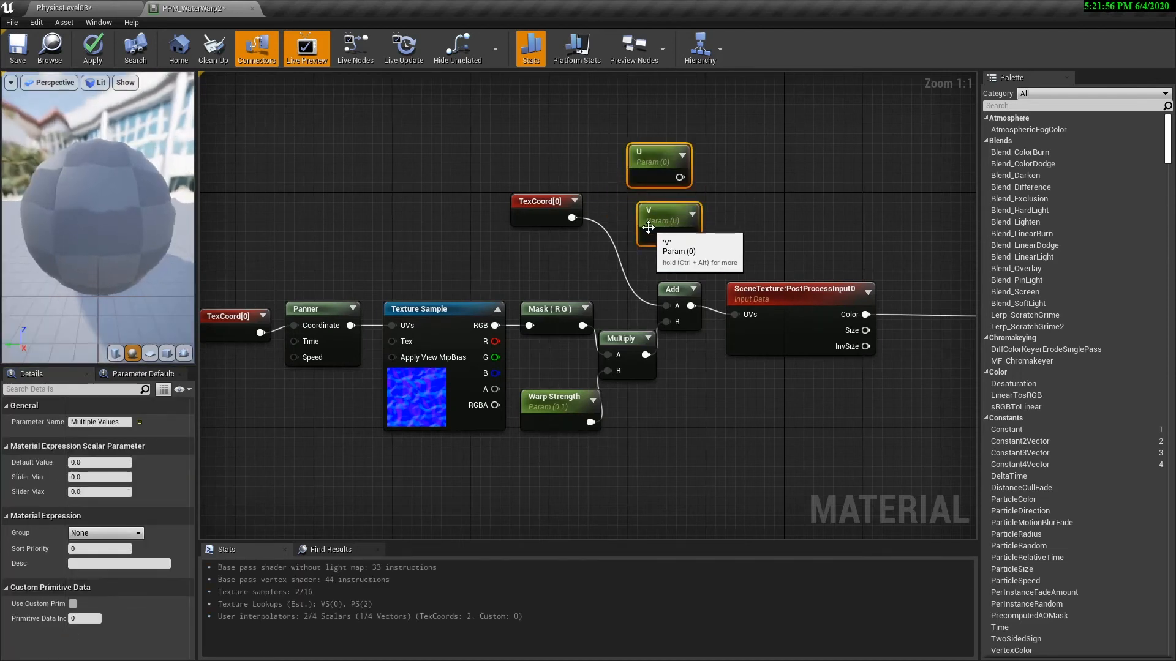
left_click_drag(530, 198, 433, 180)
left_click_drag(593, 120, 696, 242)
left_click_drag(639, 217, 511, 156)
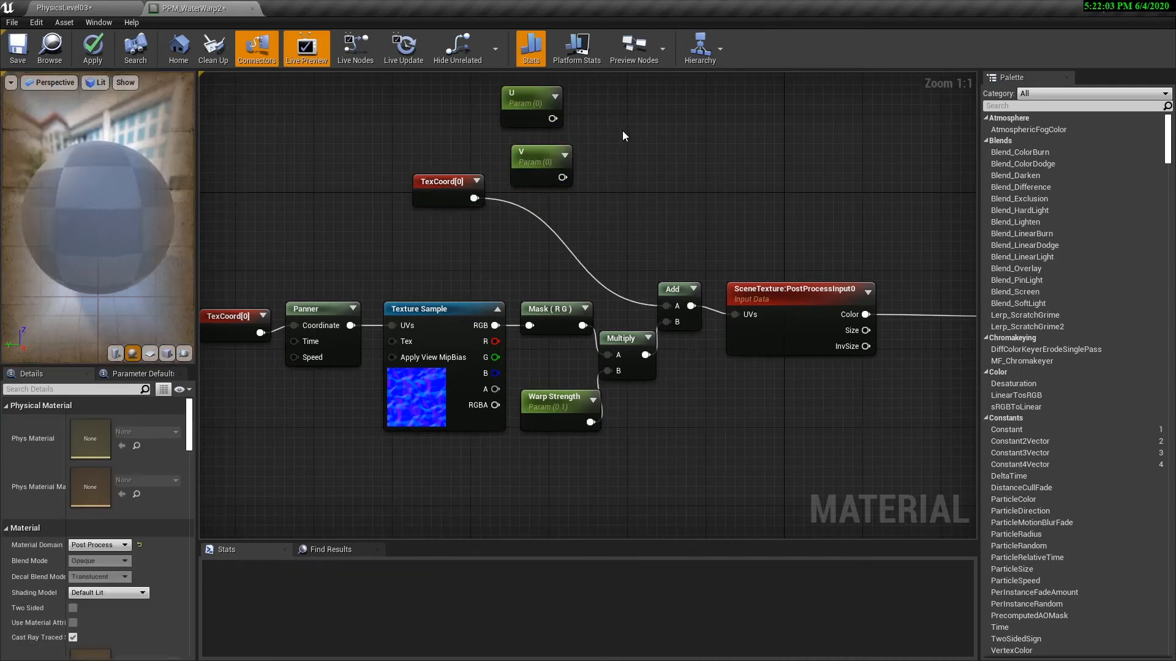
Add an AppendVector node and connect U to its A input and V to its B input.
right_click(621, 133)
type("ap")
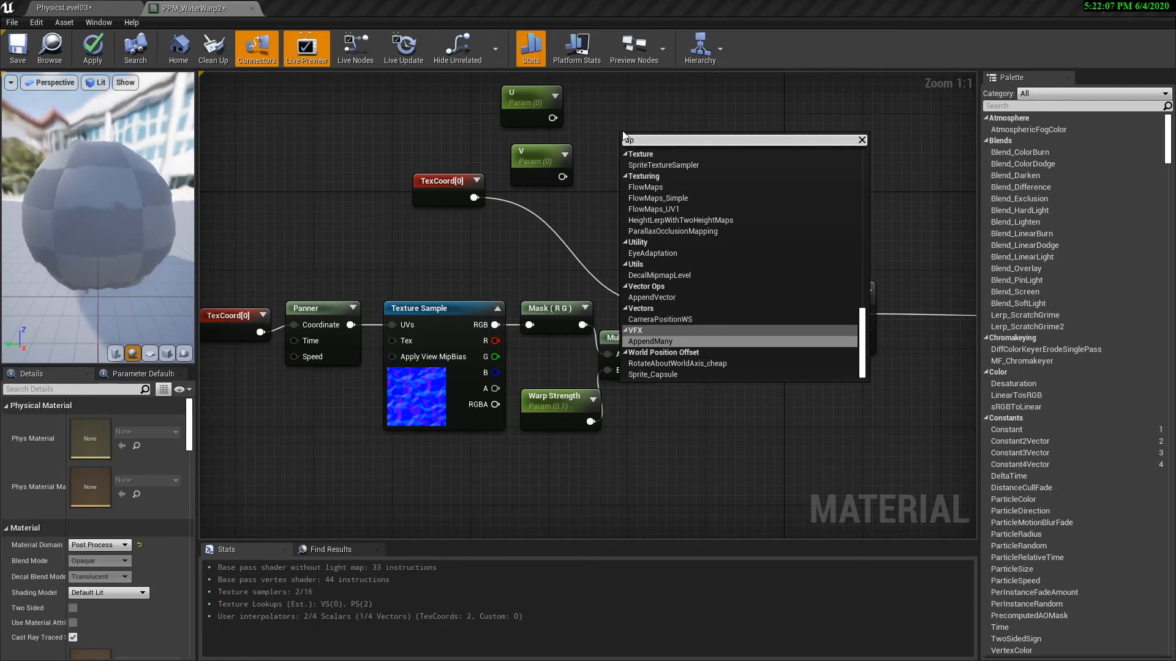
key("Up")
key("Up")
key("Return")
left_click_drag(627, 174, 562, 176)
left_click_drag(554, 117, 628, 158)
left_click(614, 203)
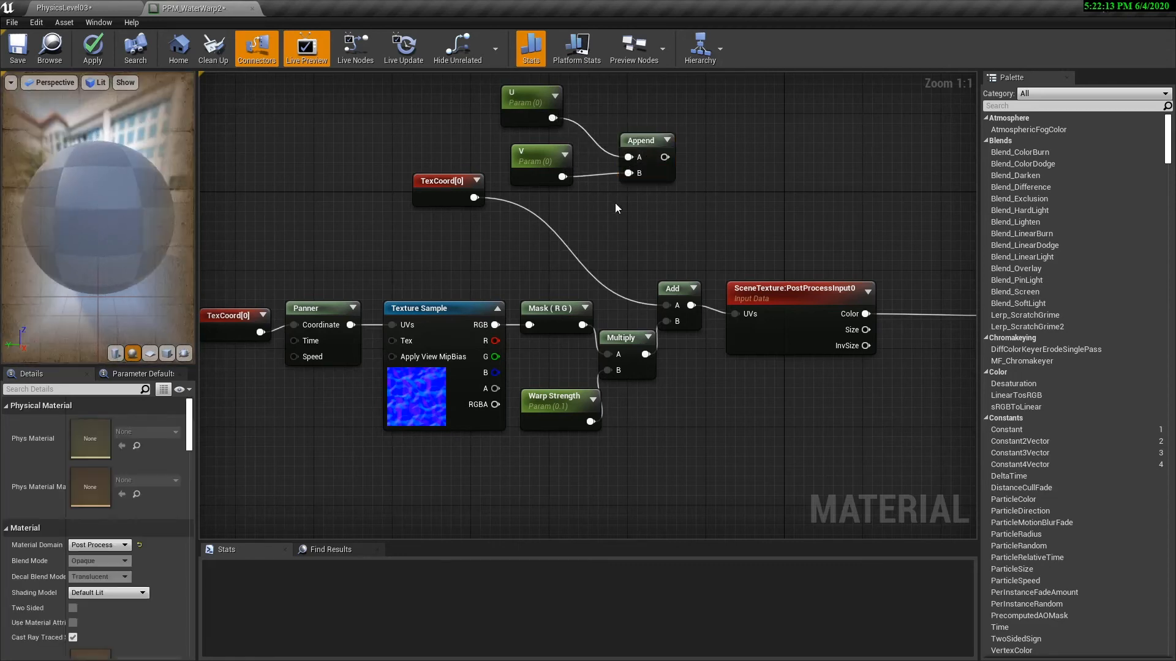
Multiply the Append output by the second TexCoord and feed the result into the Add node's A input.
left_click(609, 209)
left_click_drag(665, 157, 619, 235)
left_click_drag(479, 199, 667, 304)
Set the default values of the U and V parameters to 1.
left_click(509, 103)
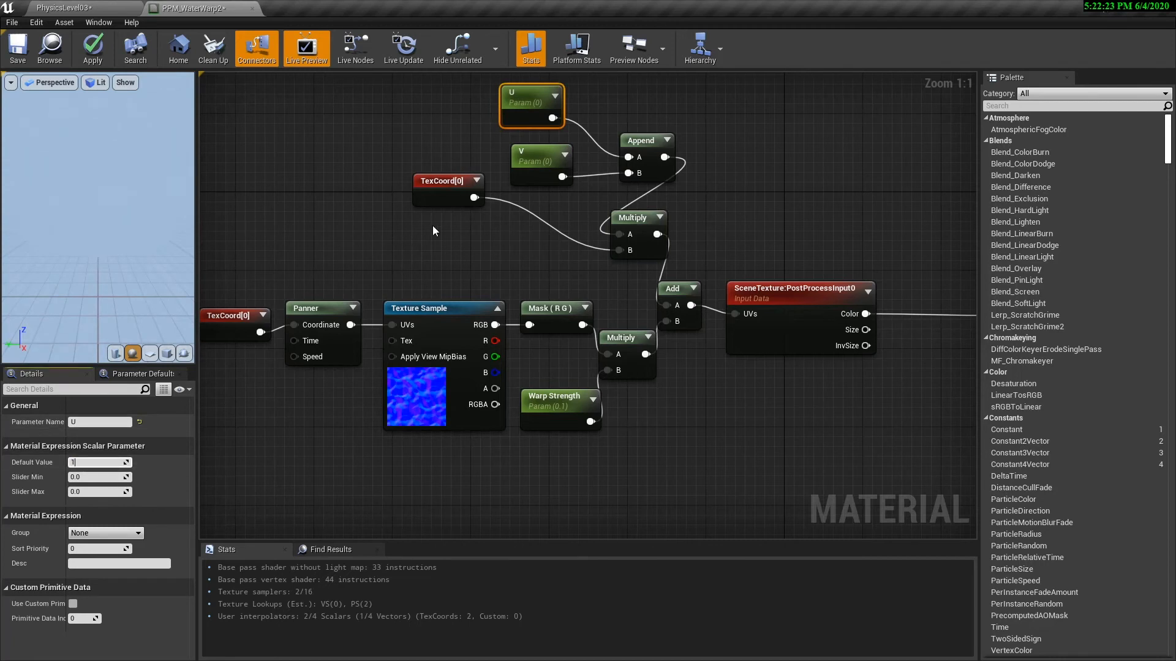
left_click(534, 168)
left_click(89, 460)
type("1")
key("Tab")
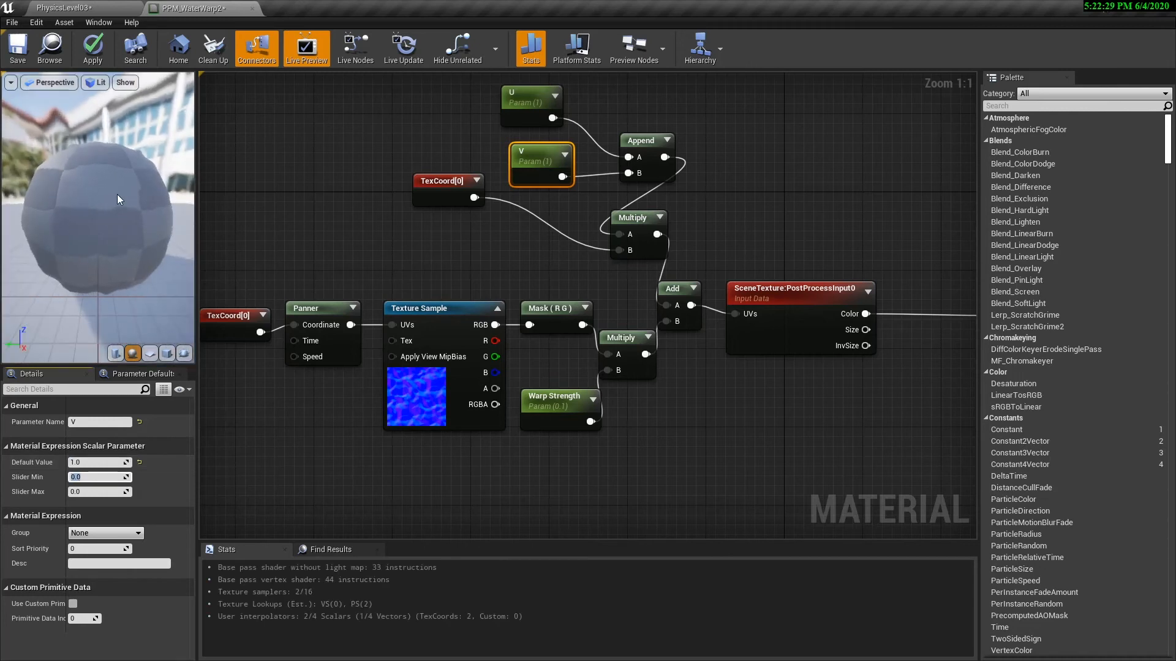
Add a scalar parameter named Speed below the first TexCoord and connect it to the Panner's Speed input.
right_click_drag(272, 409, 363, 386)
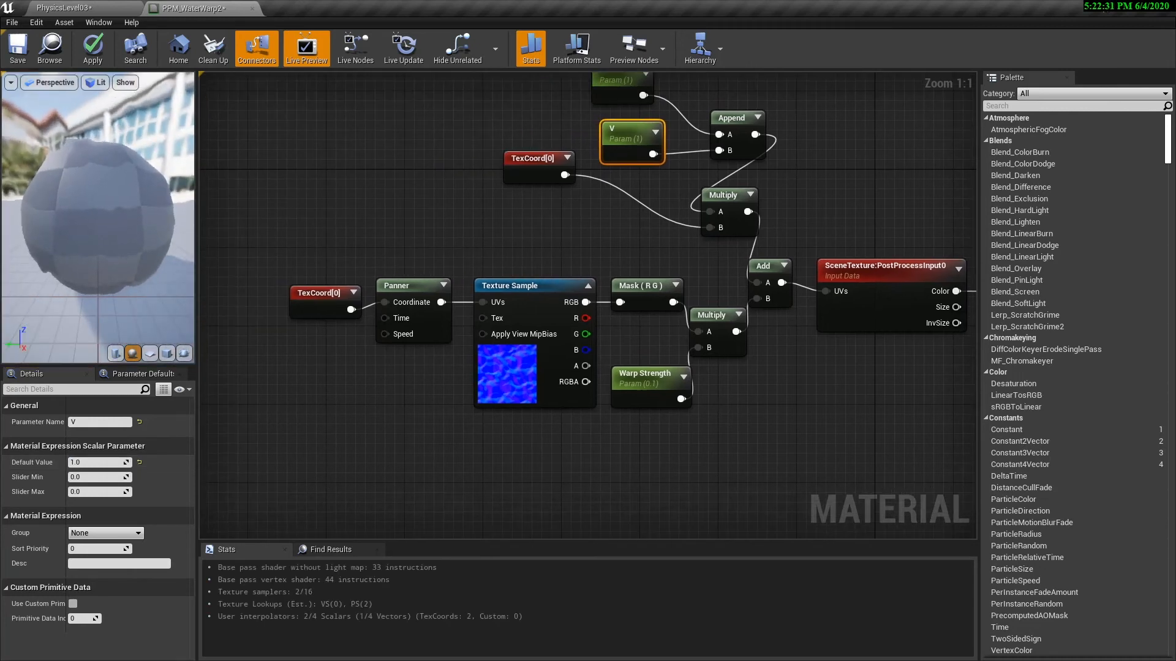
left_click(314, 352)
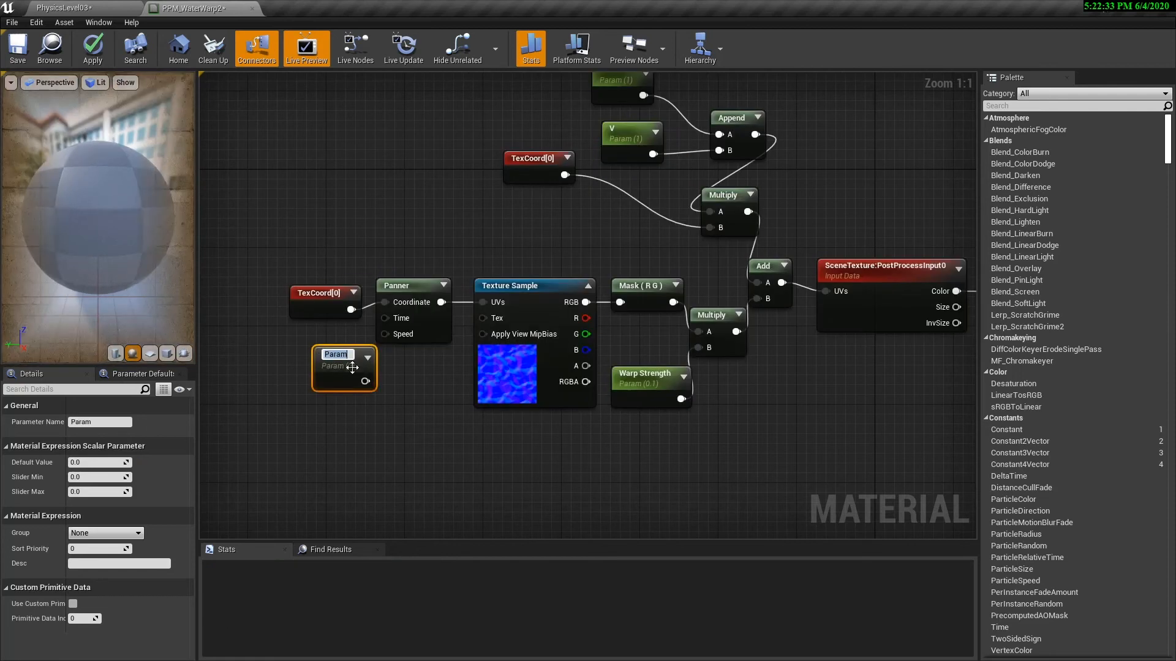
type("Speed")
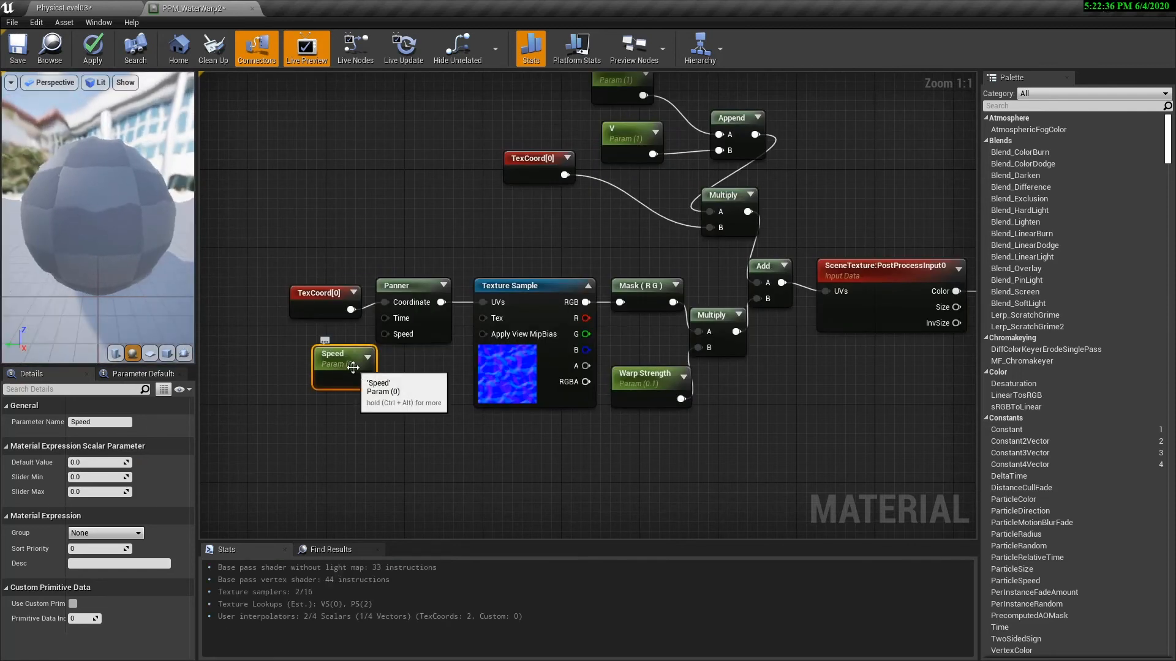
key("Return")
left_click_drag(366, 380, 318, 361)
Check the Panner's speed settings and set the Speed parameter's default value to 0.05.
left_click(431, 287)
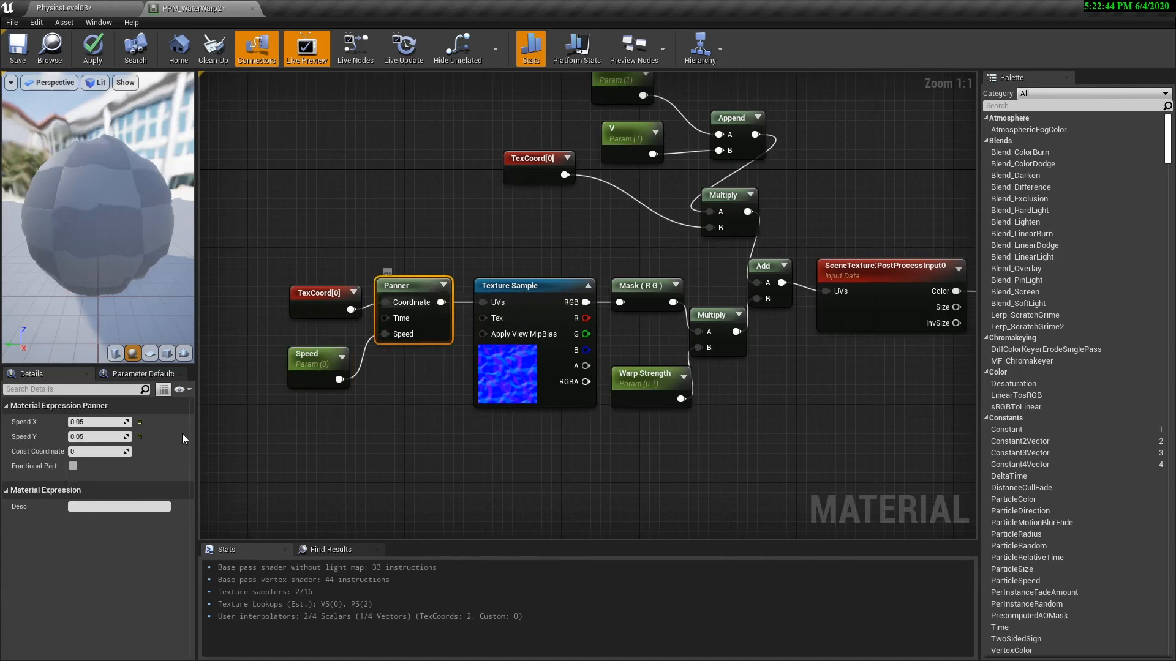
left_click(313, 375)
left_click(92, 462)
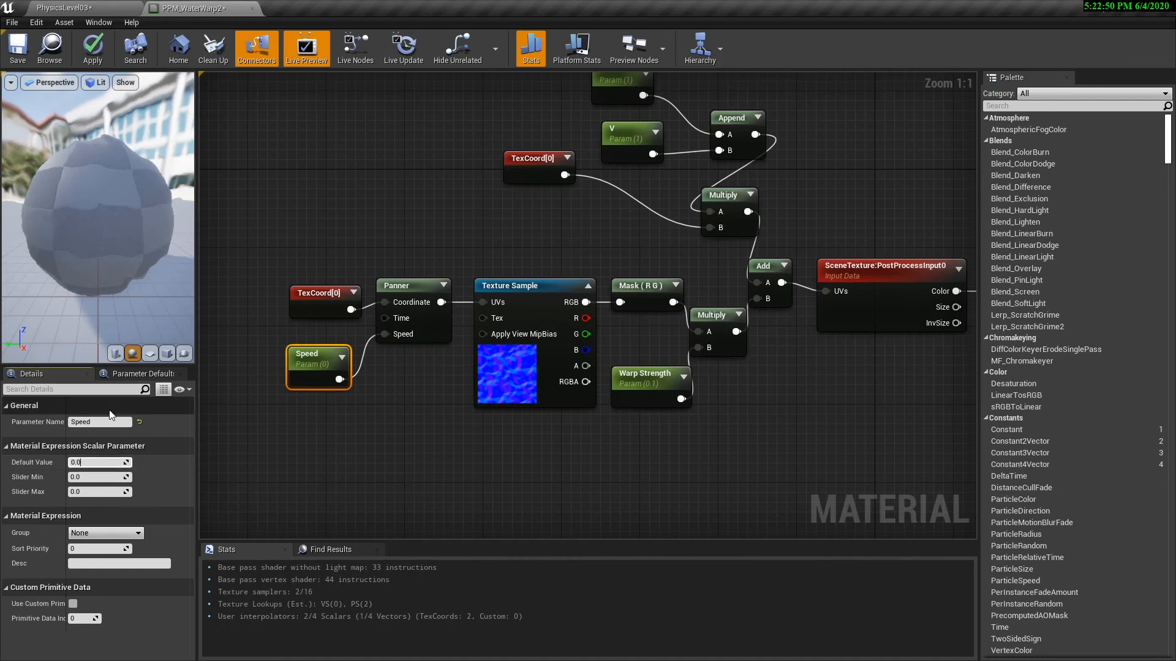
type("0.05")
key("Return")
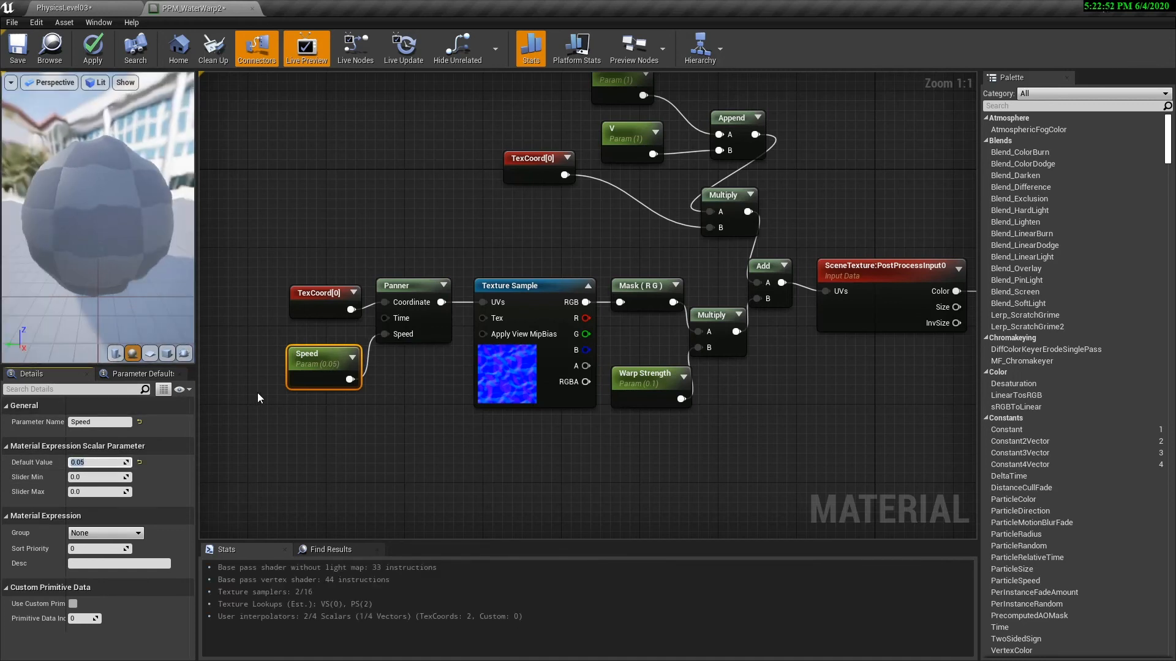
Apply the material changes and assign PPM_WaterWarp2 as an asset reference in PostProcessVolume4's Post Process Materials array.
left_click(92, 49)
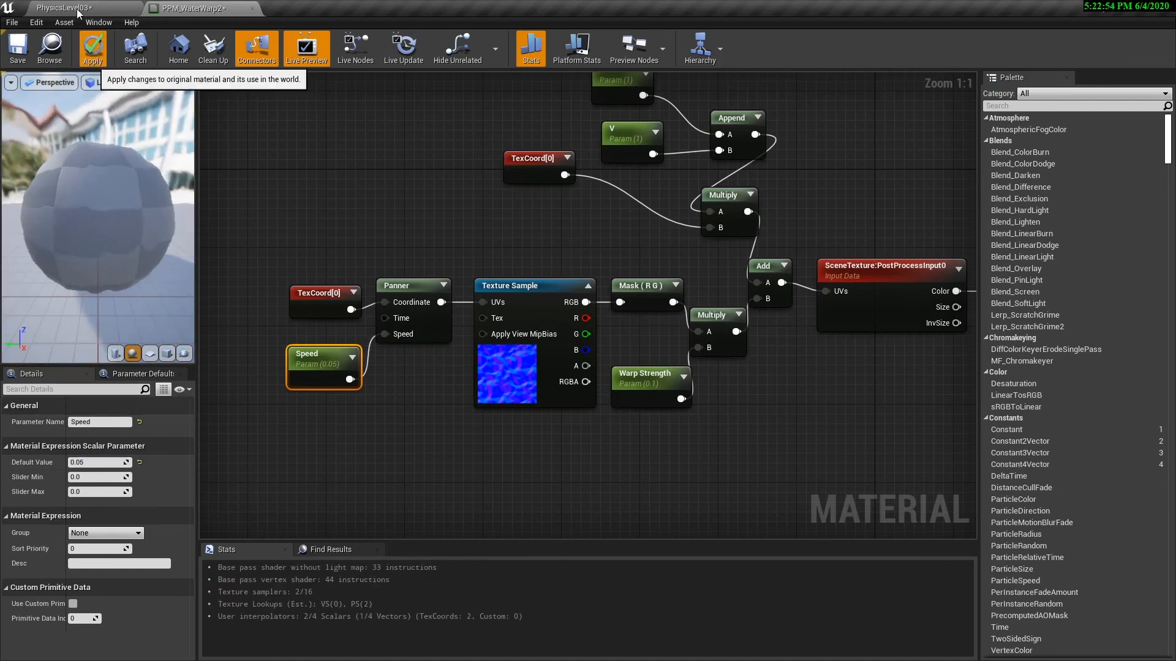
left_click(78, 12)
left_click(1009, 453)
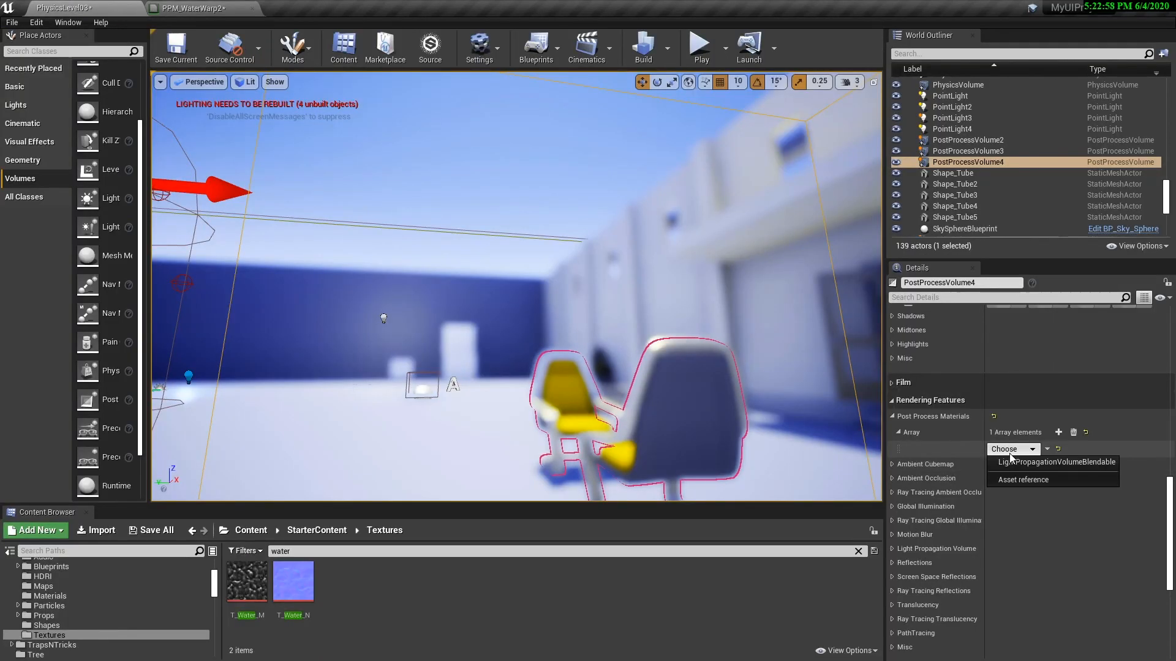
left_click(1007, 478)
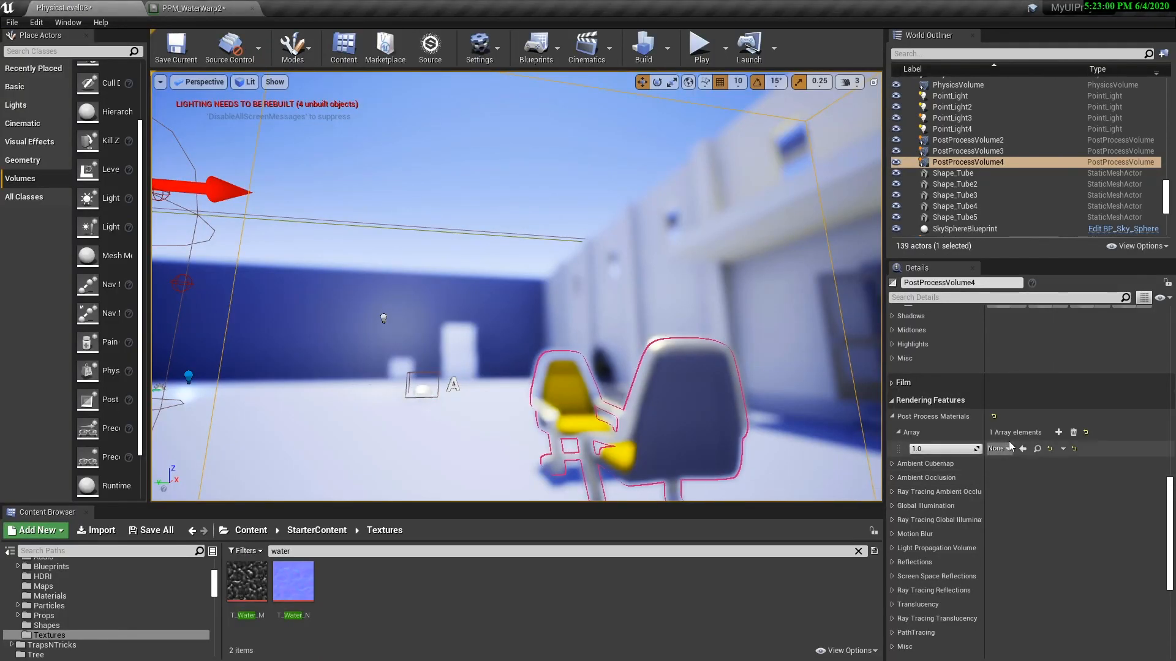
left_click(998, 449)
type("water")
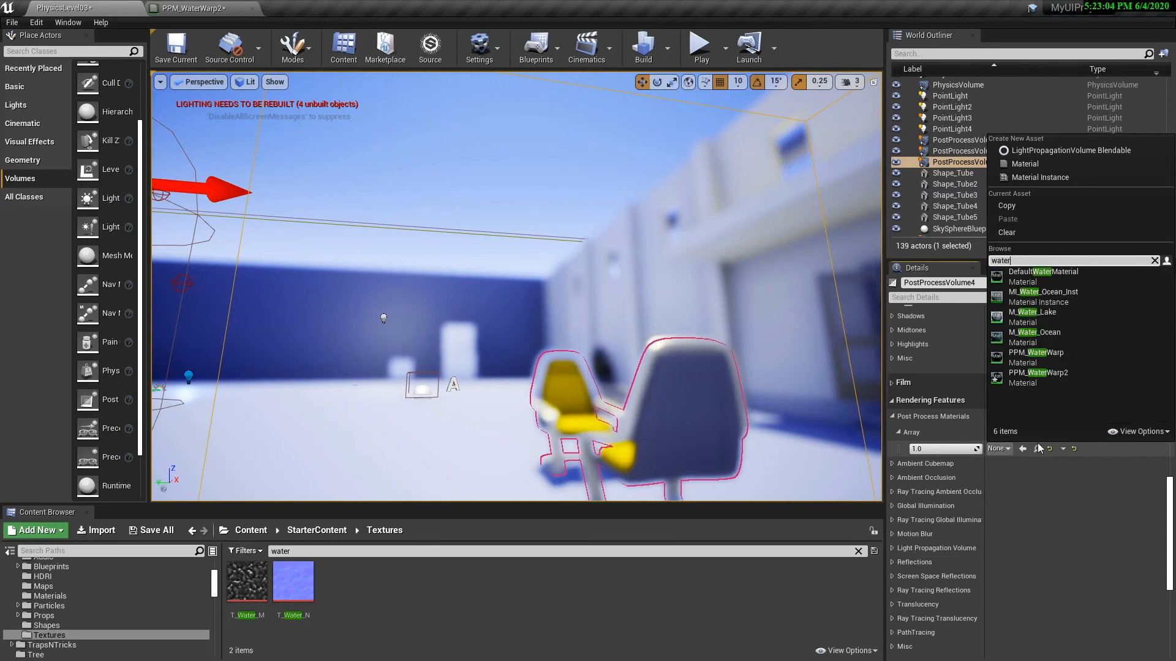
left_click(1030, 384)
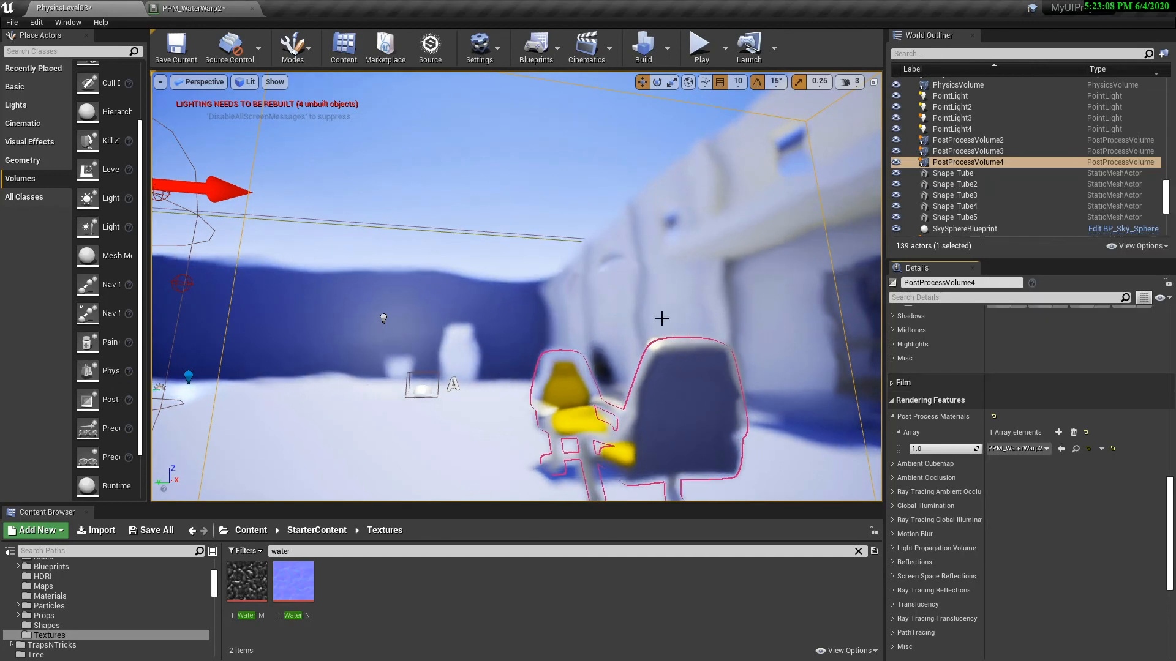
Examine the water warp effect around the chairs in the level from several viewpoints.
right_click_drag(596, 351, 628, 371)
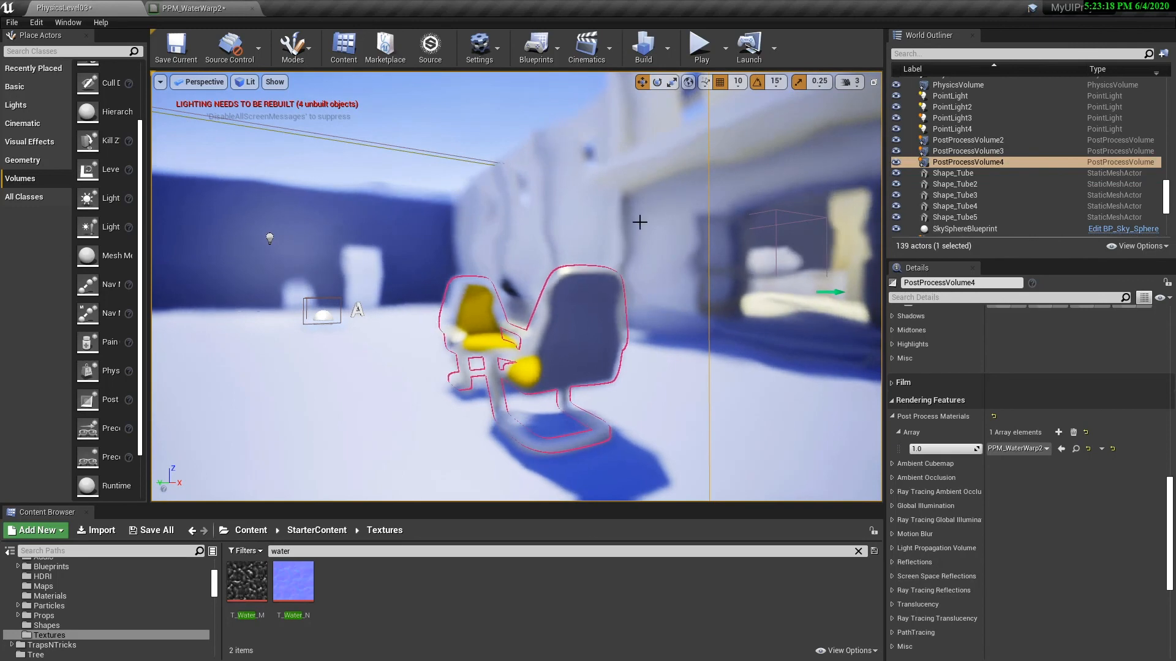
right_click_drag(534, 280, 581, 279)
key("s")
key("w")
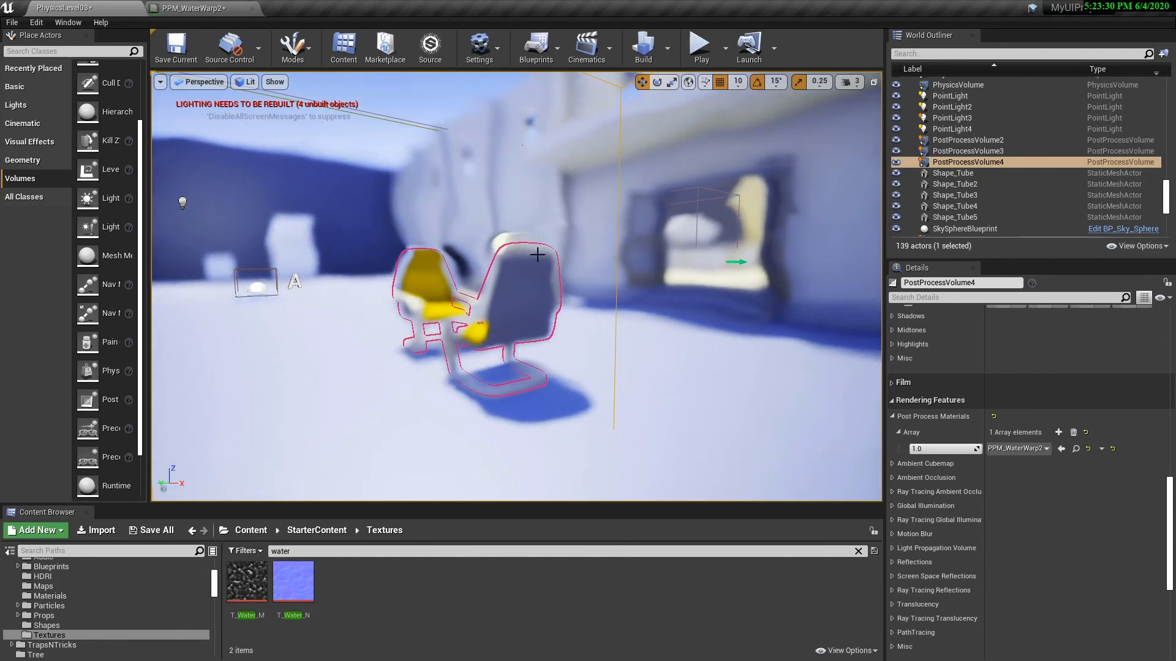
mouse_move(512, 299)
right_mouse_down()
mouse_move(450, 300)
mouse_move(499, 300)
right_mouse_up()
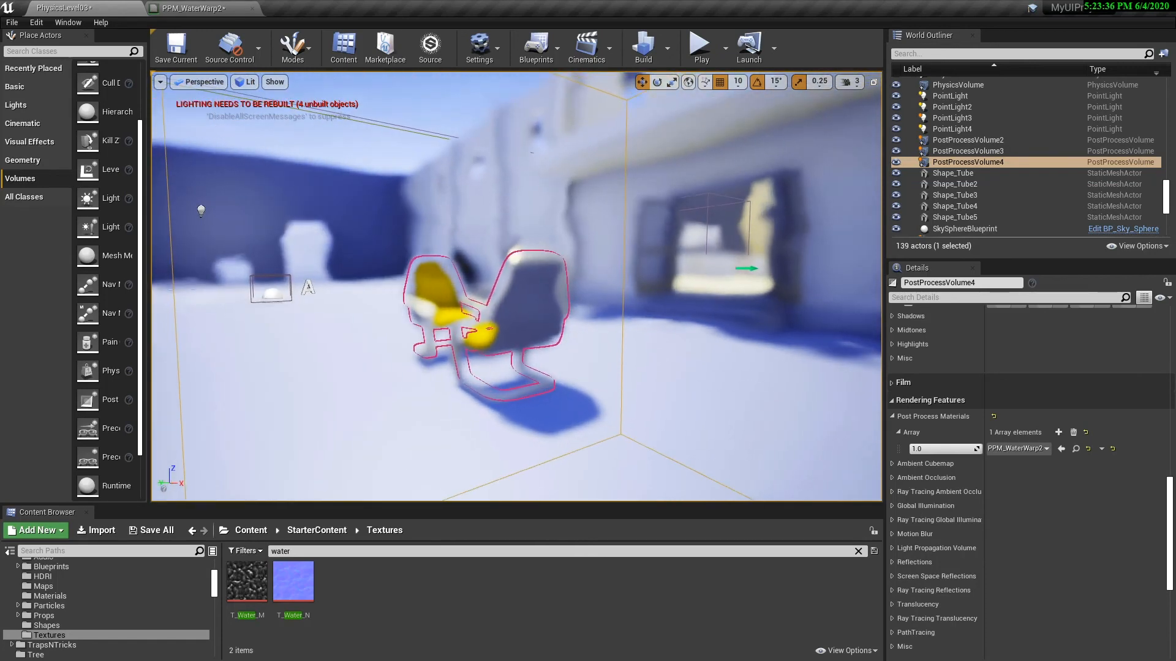